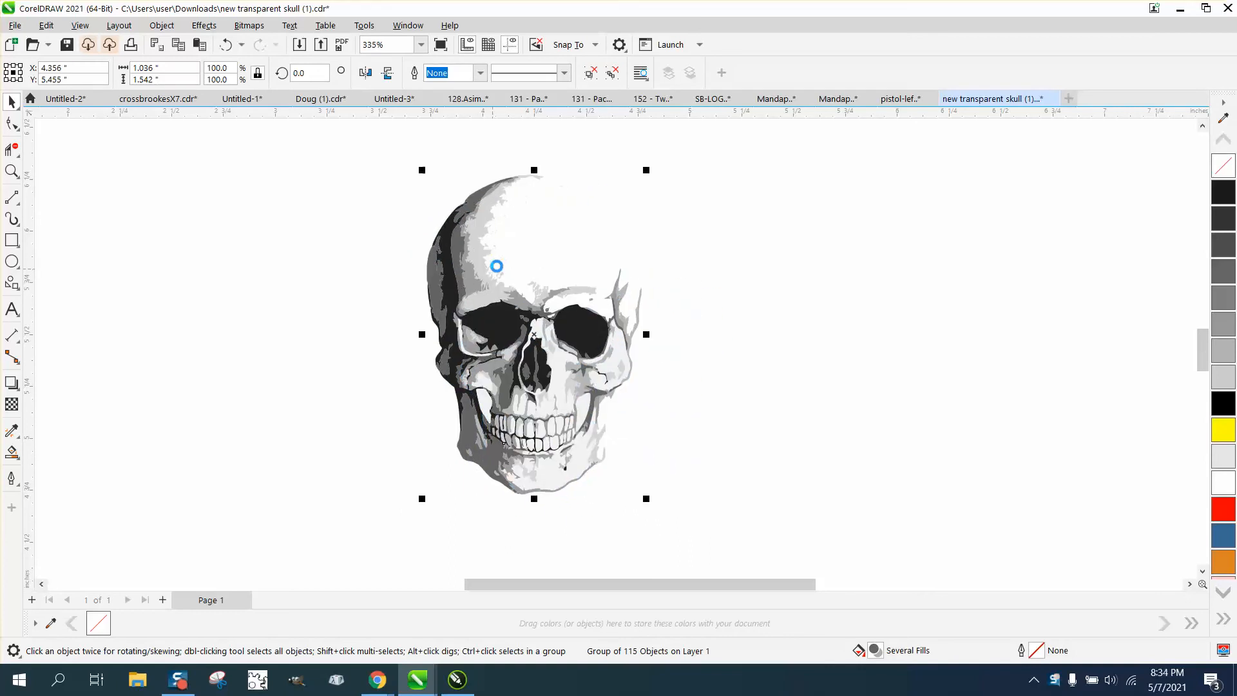
Place a yellow test rectangle about 1.66 by 1.65 inches at the back of the page behind the skull, and delete it.
click(13, 239)
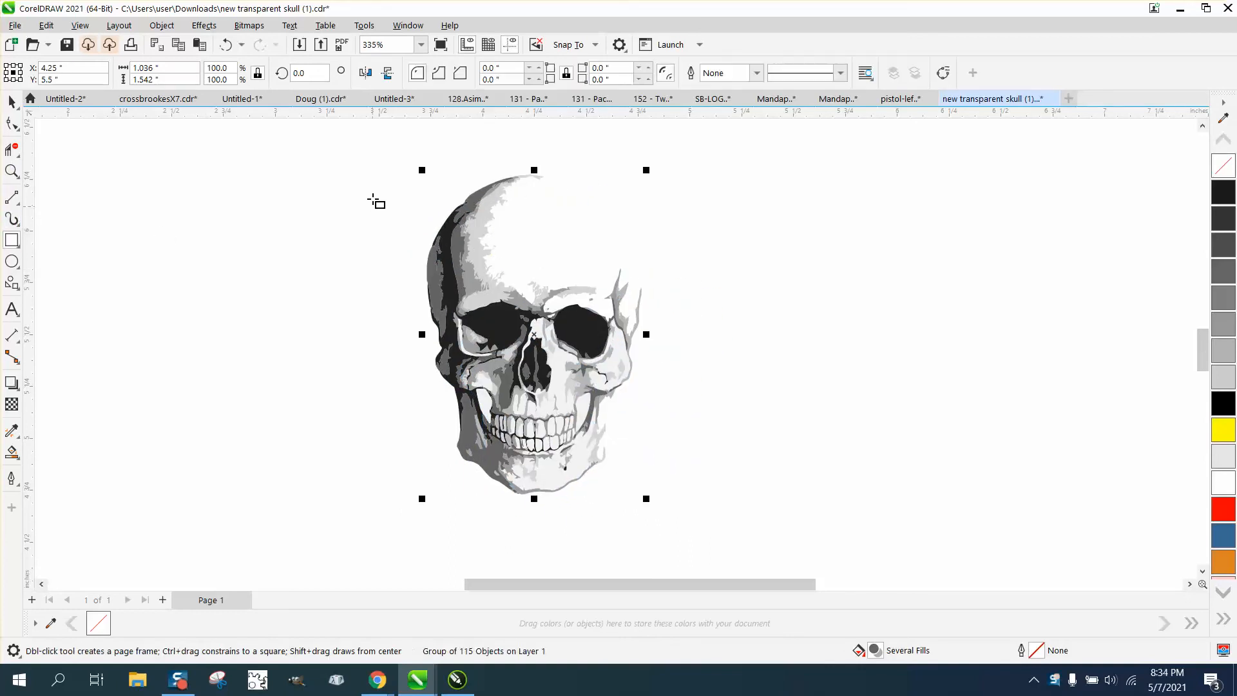
drag(373, 163, 717, 506)
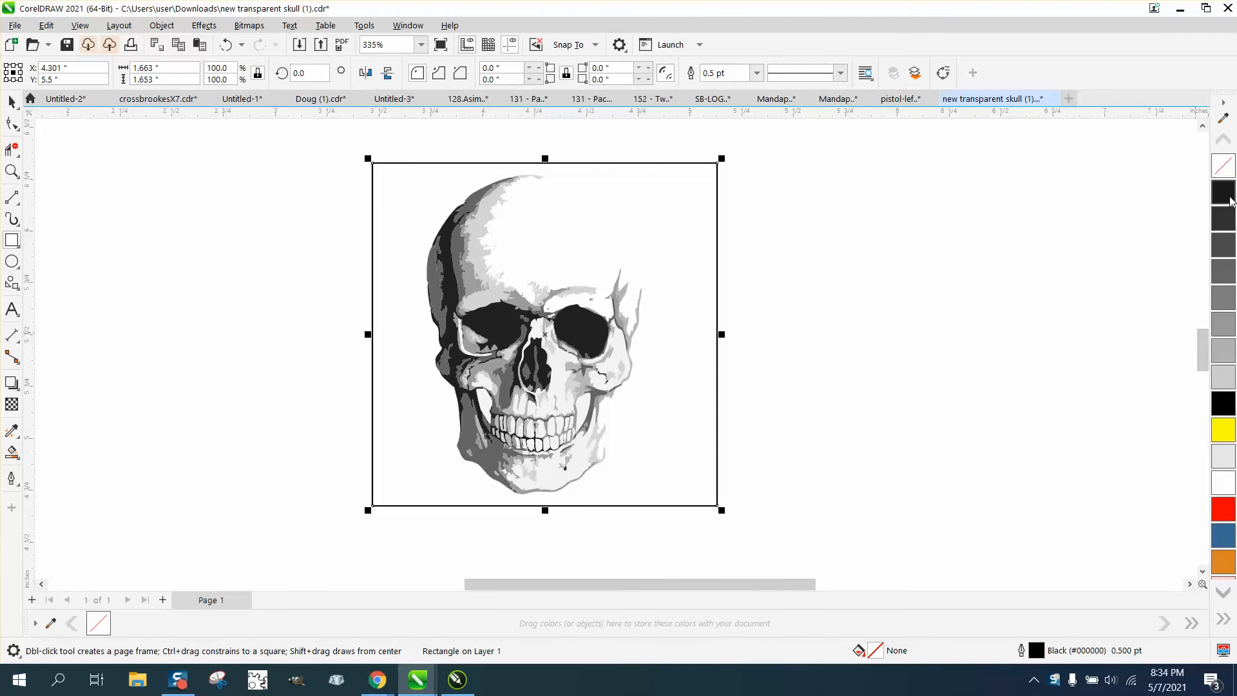
click(1222, 430)
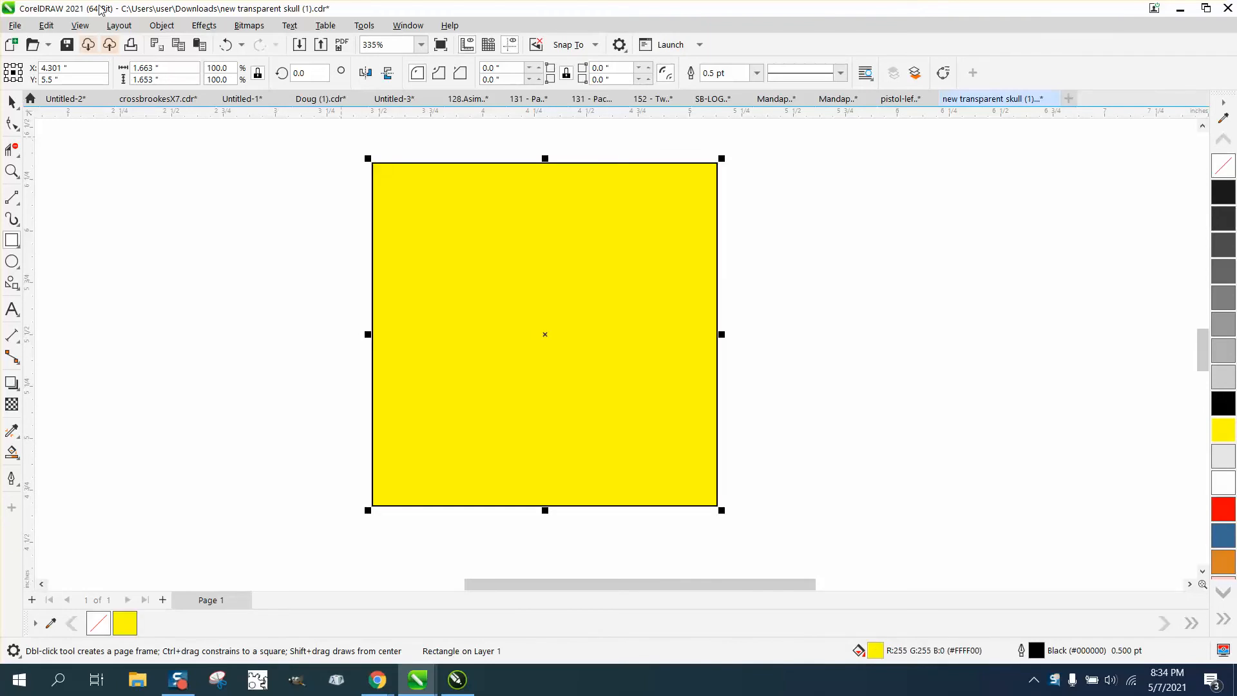
click(162, 25)
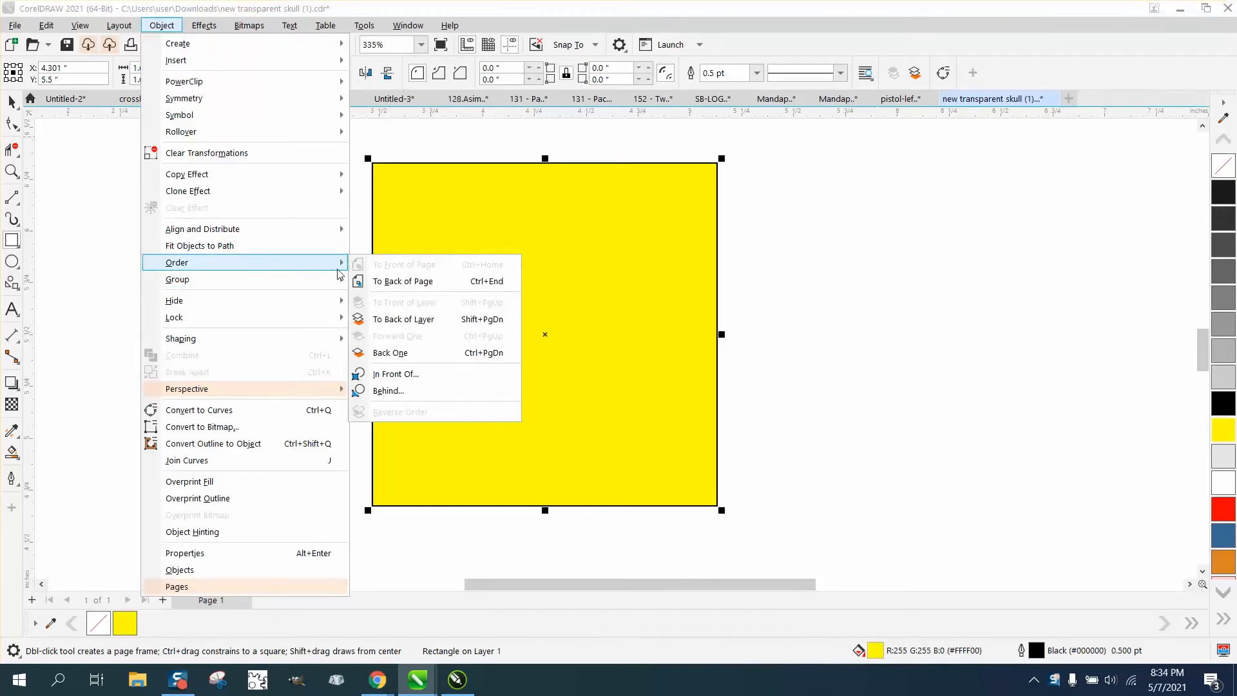
click(403, 281)
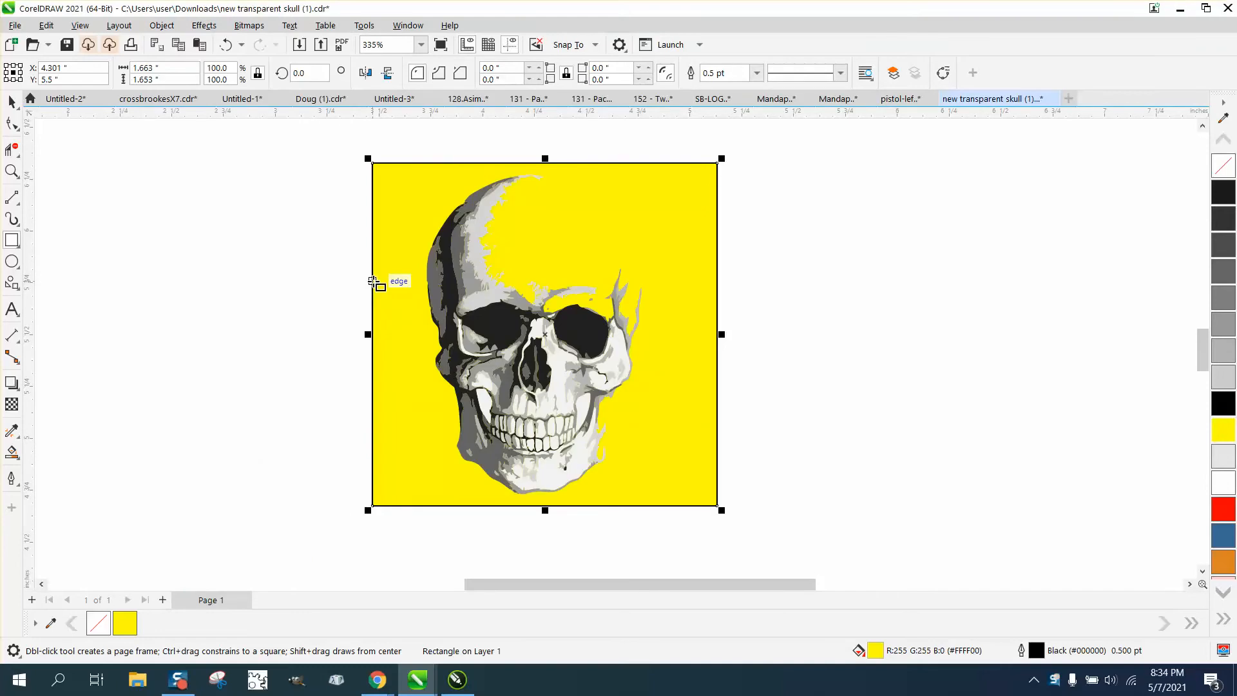
key(Delete)
Set the document's duplicate offset to 0 inches horizontally and vertically.
click(12, 102)
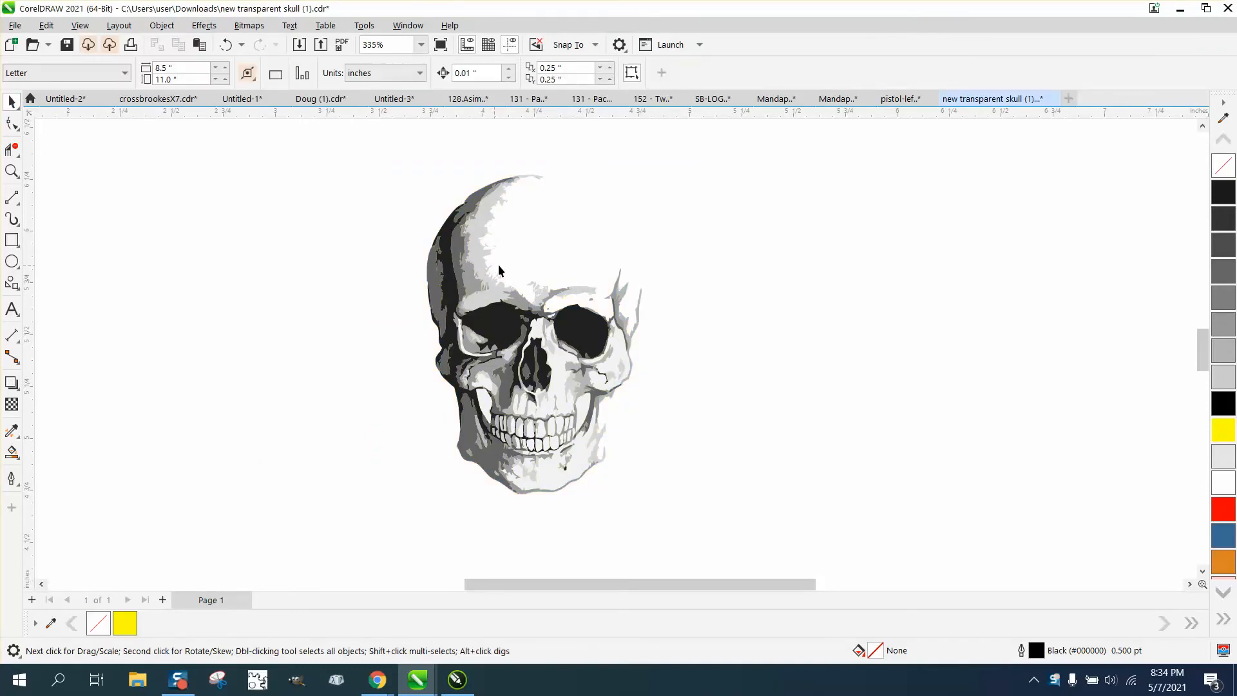
click(567, 68)
text(0)
key(Tab)
Ungroup the skull artwork and select all of its separate pieces.
click(471, 259)
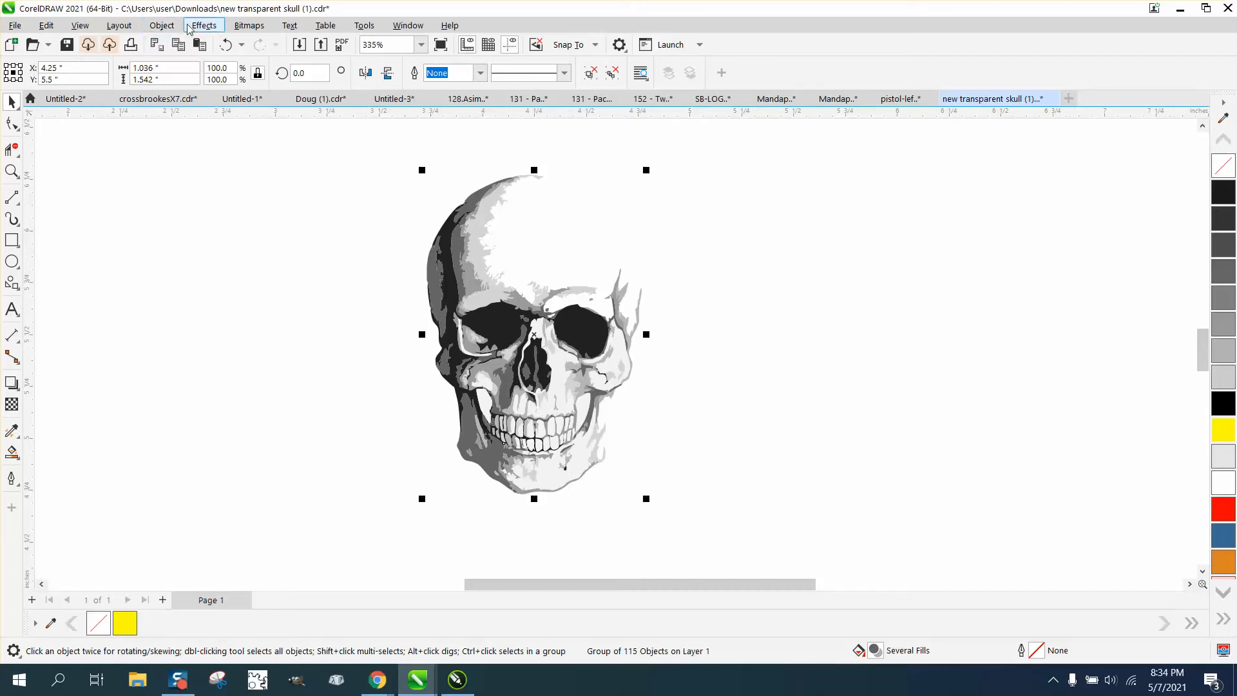
click(166, 26)
mouse_move(187, 279)
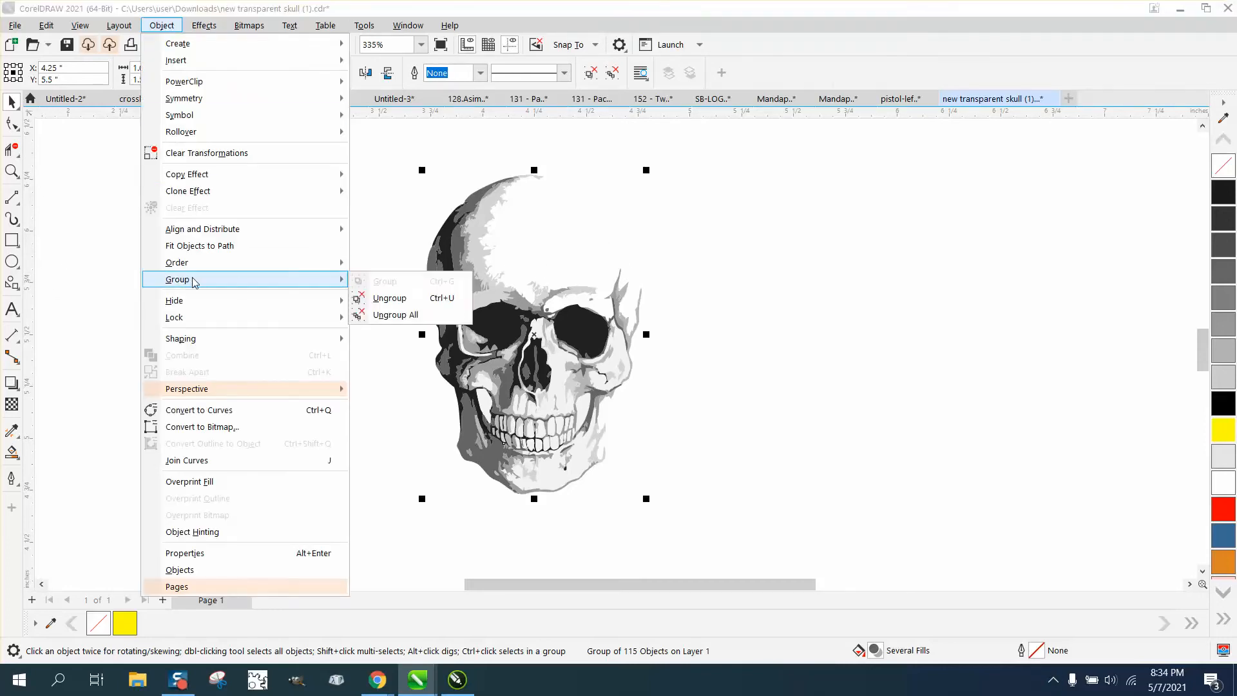
click(387, 296)
drag(391, 156, 717, 512)
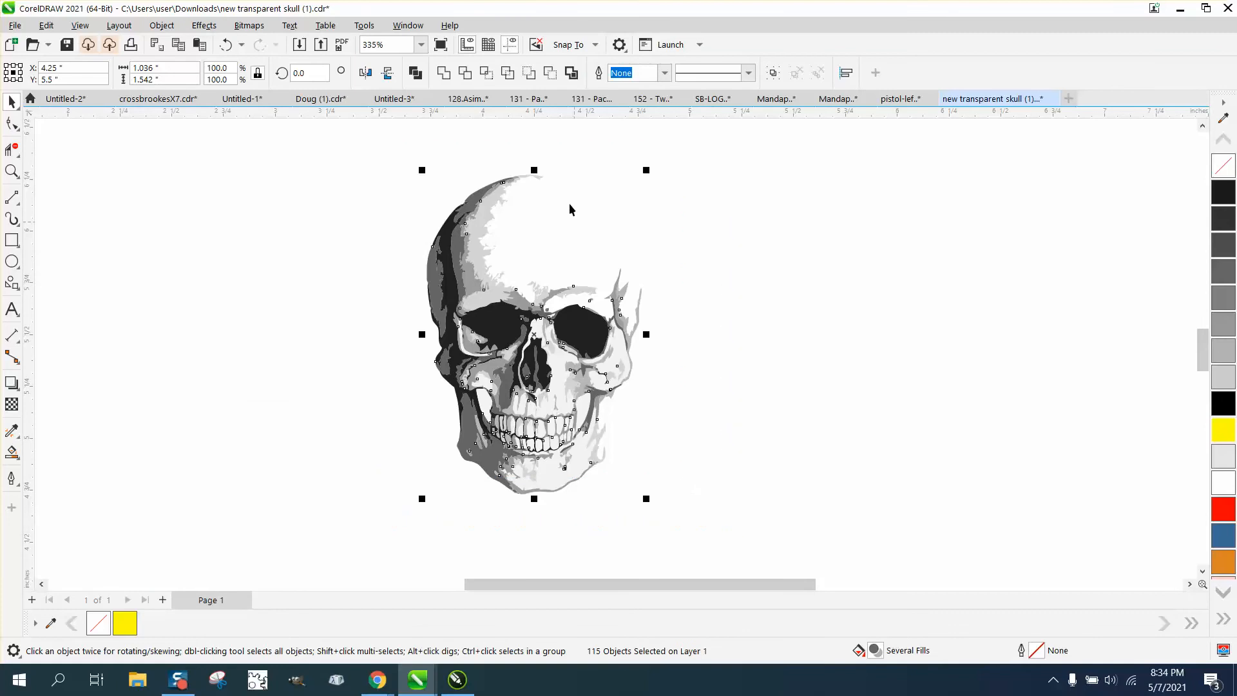
click(454, 161)
drag(391, 152, 786, 509)
Create a boundary outline around all the skull pieces and nudge it 2 inches to the right of the artwork.
click(260, 138)
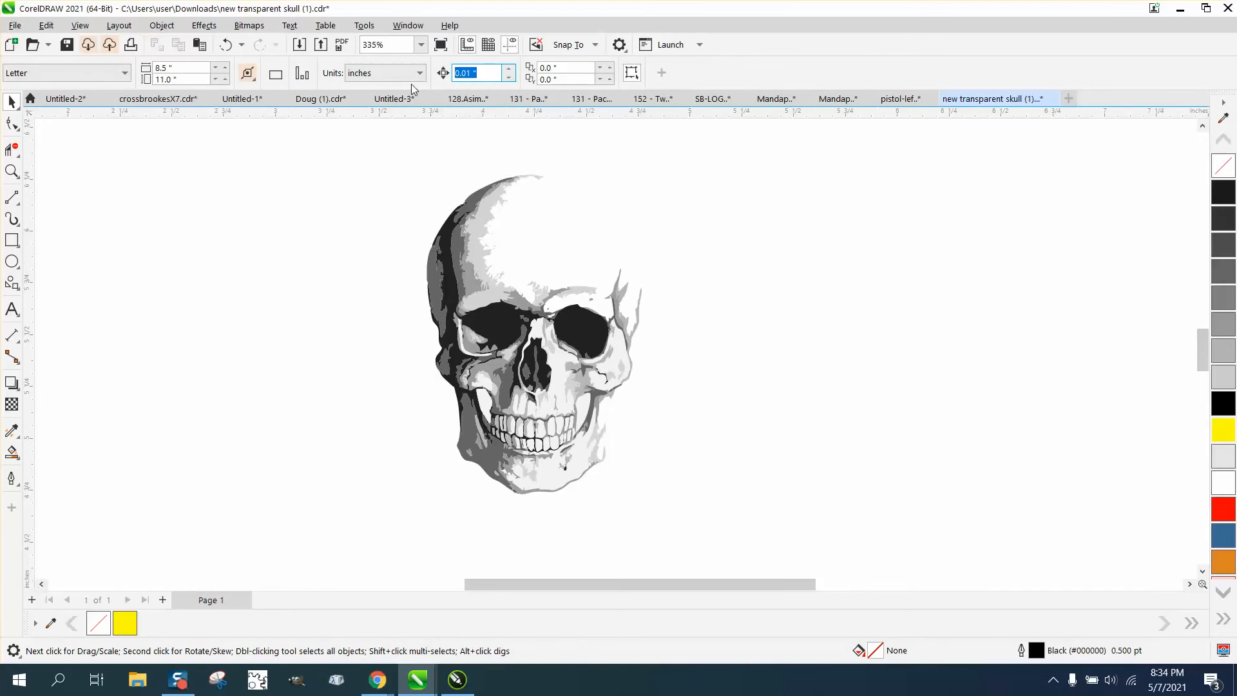
text(2)
drag(377, 157, 724, 503)
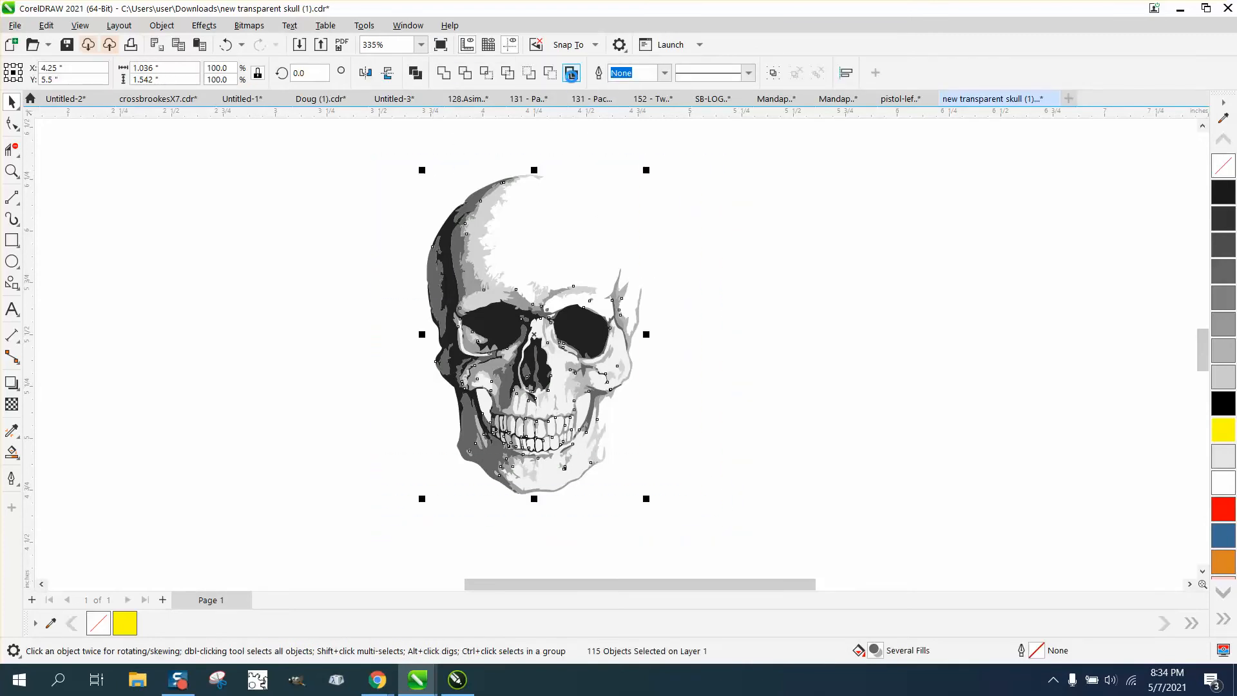
click(571, 73)
key(Right)
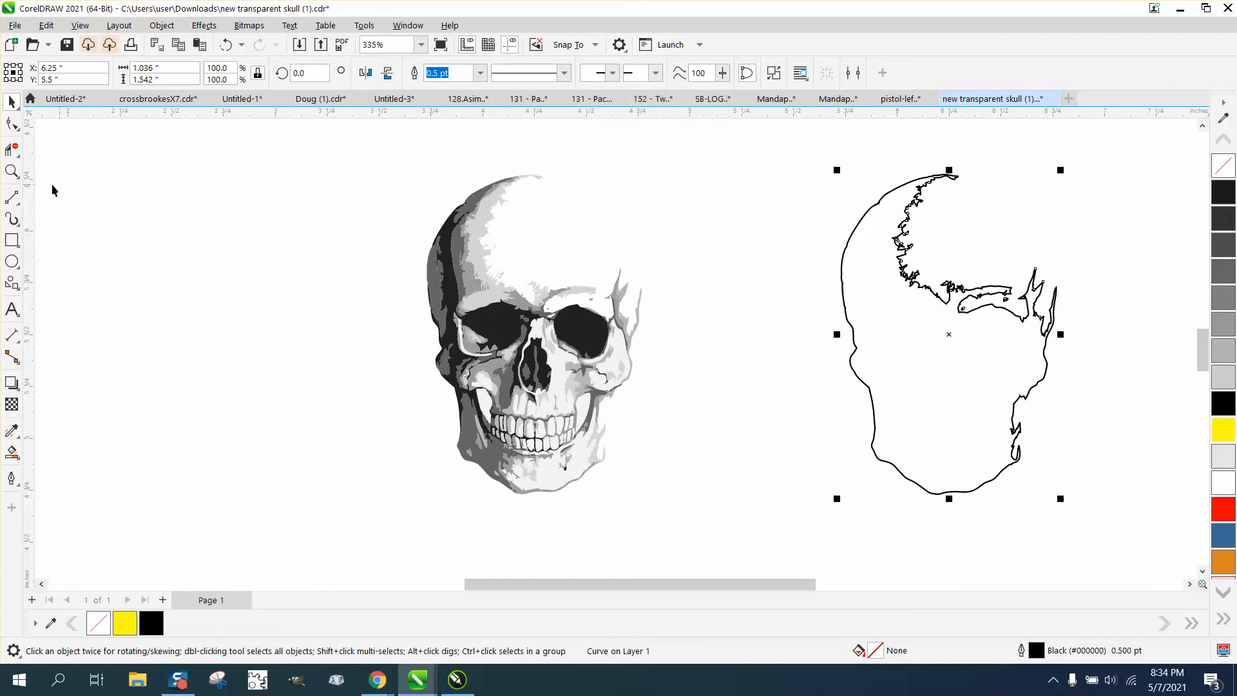
Close the open forehead of the boundary outline with a 3-Point Curve about 0.475 by 0.537 inches, from the crown tip to the temple spike.
click(11, 171)
drag(824, 136, 999, 519)
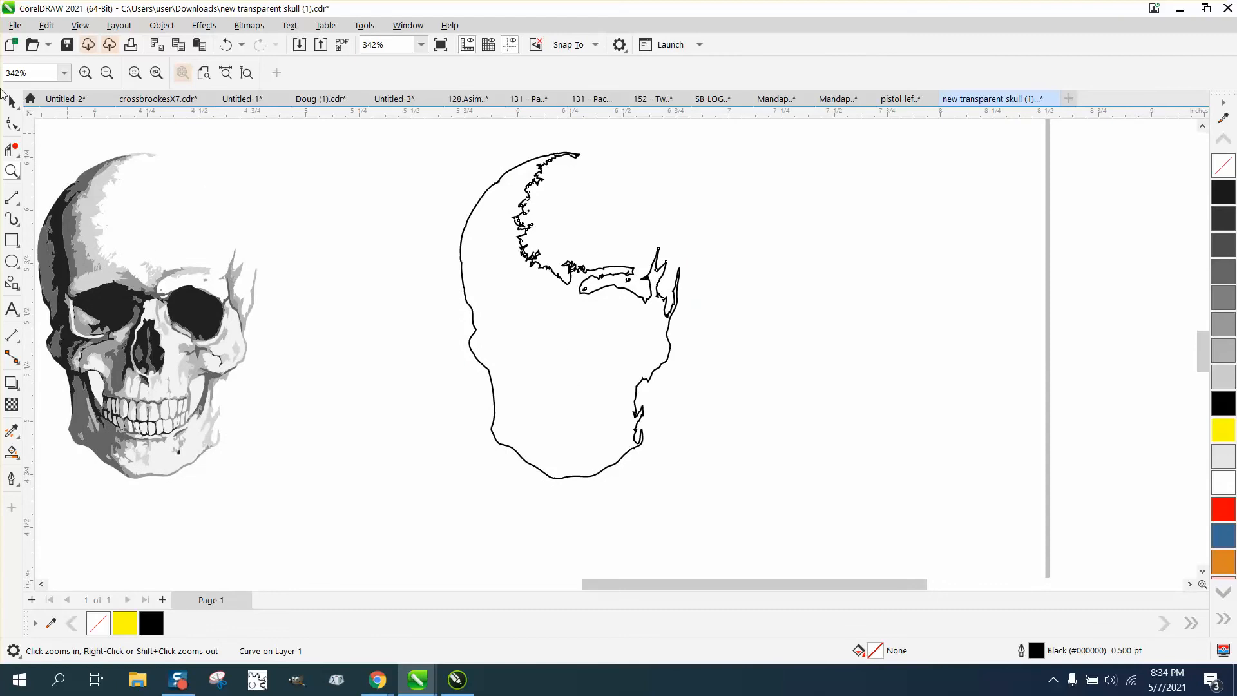
click(19, 206)
click(84, 297)
click(12, 171)
click(564, 211)
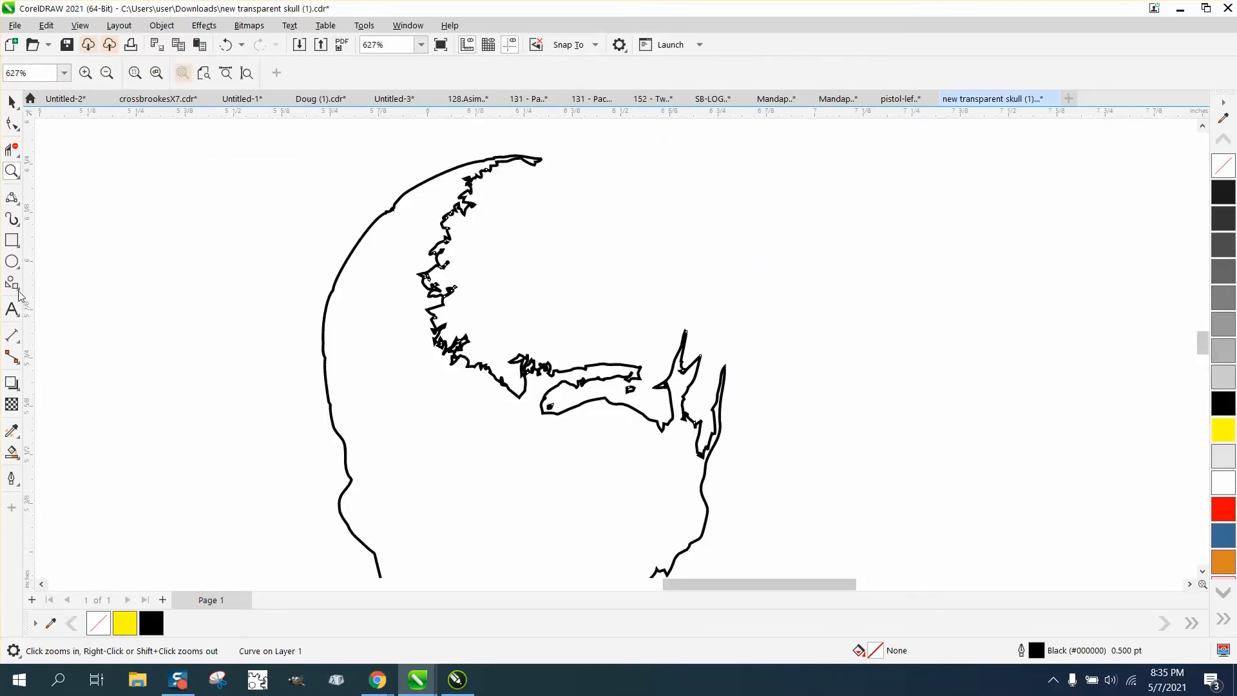
click(16, 201)
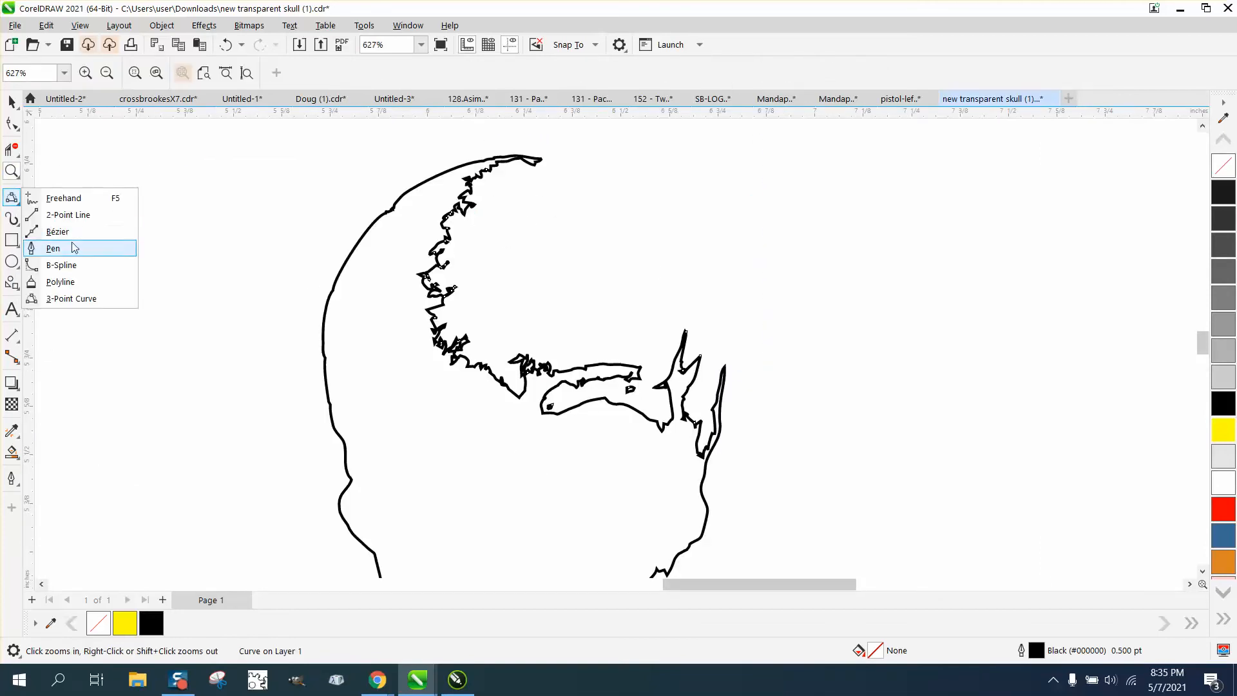
click(71, 298)
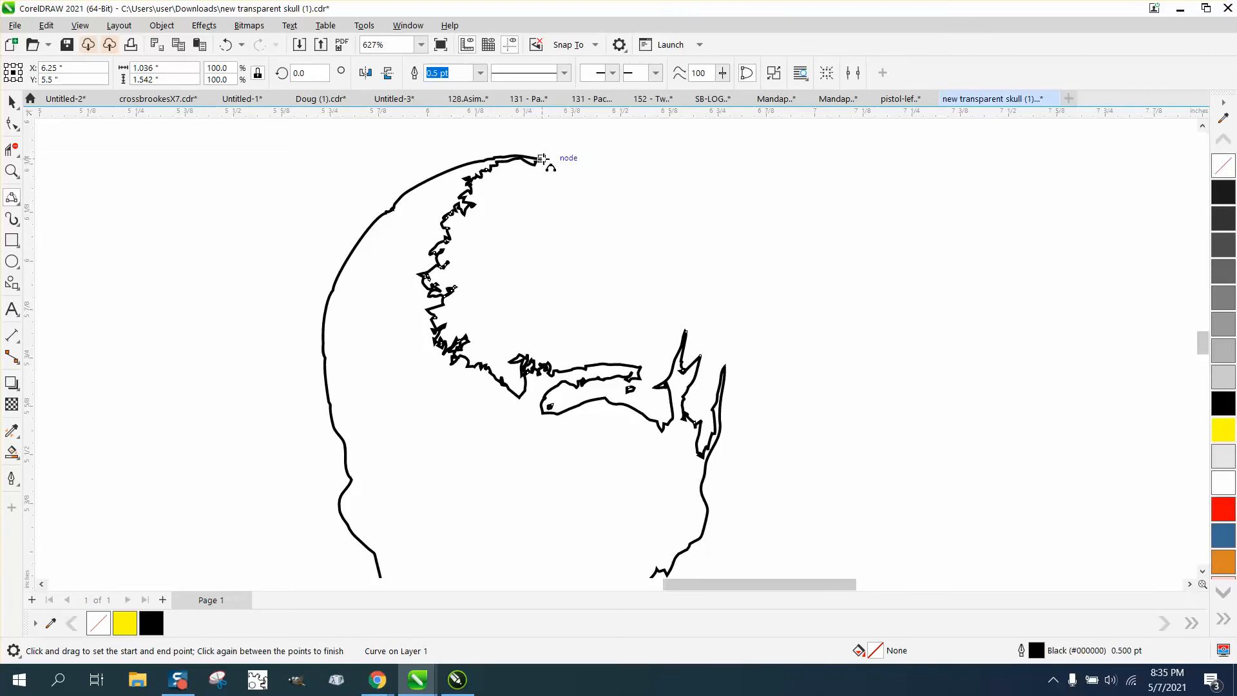
drag(543, 159, 730, 360)
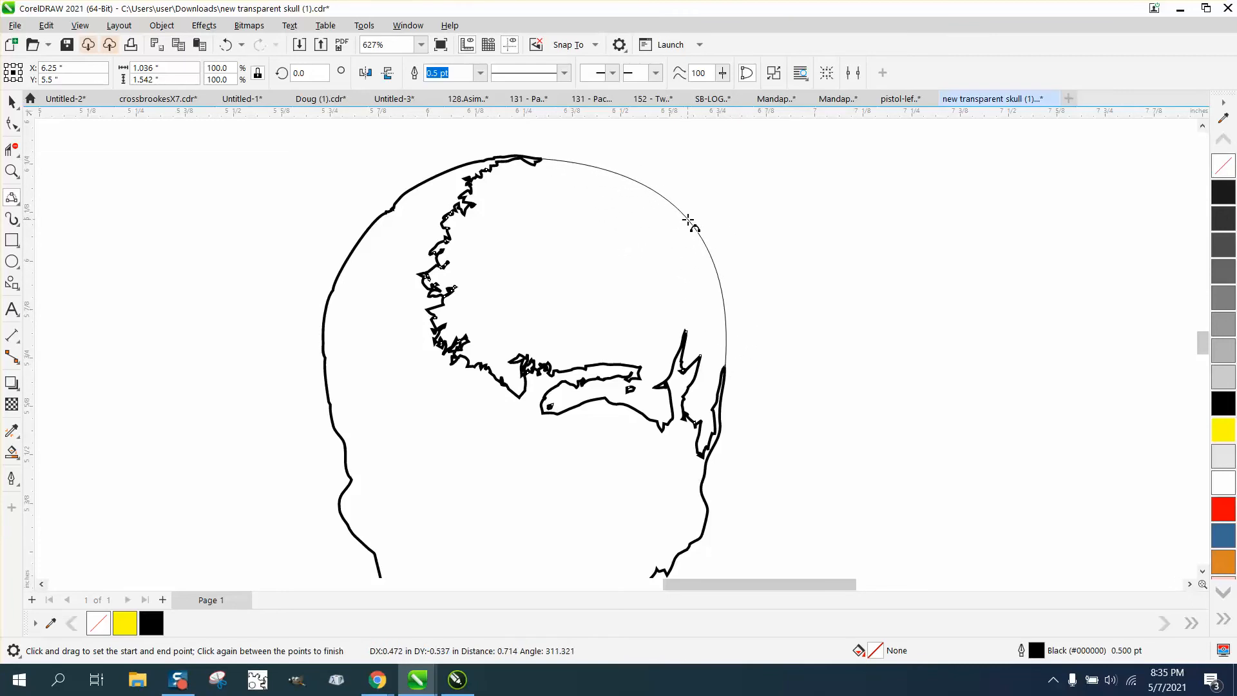
click(689, 221)
Delete the jagged forehead, brow and temple segments inside the head outline with Virtual Segment Delete.
scroll(359, 221, down, 2)
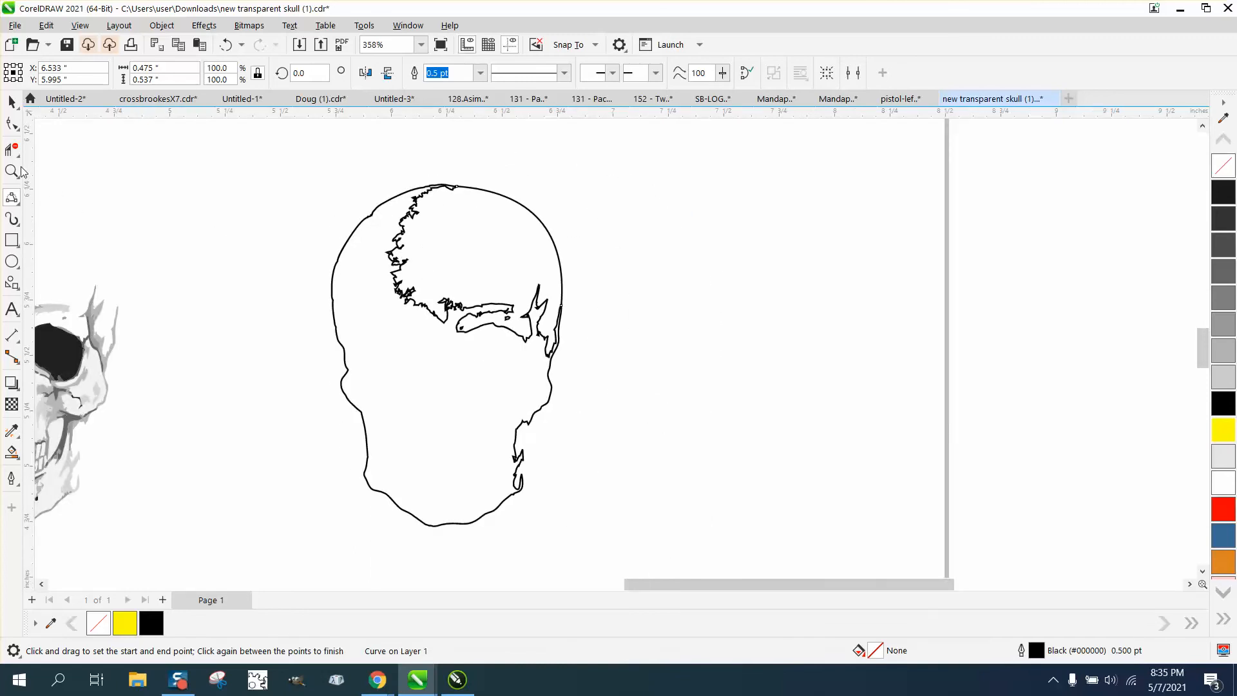
click(12, 150)
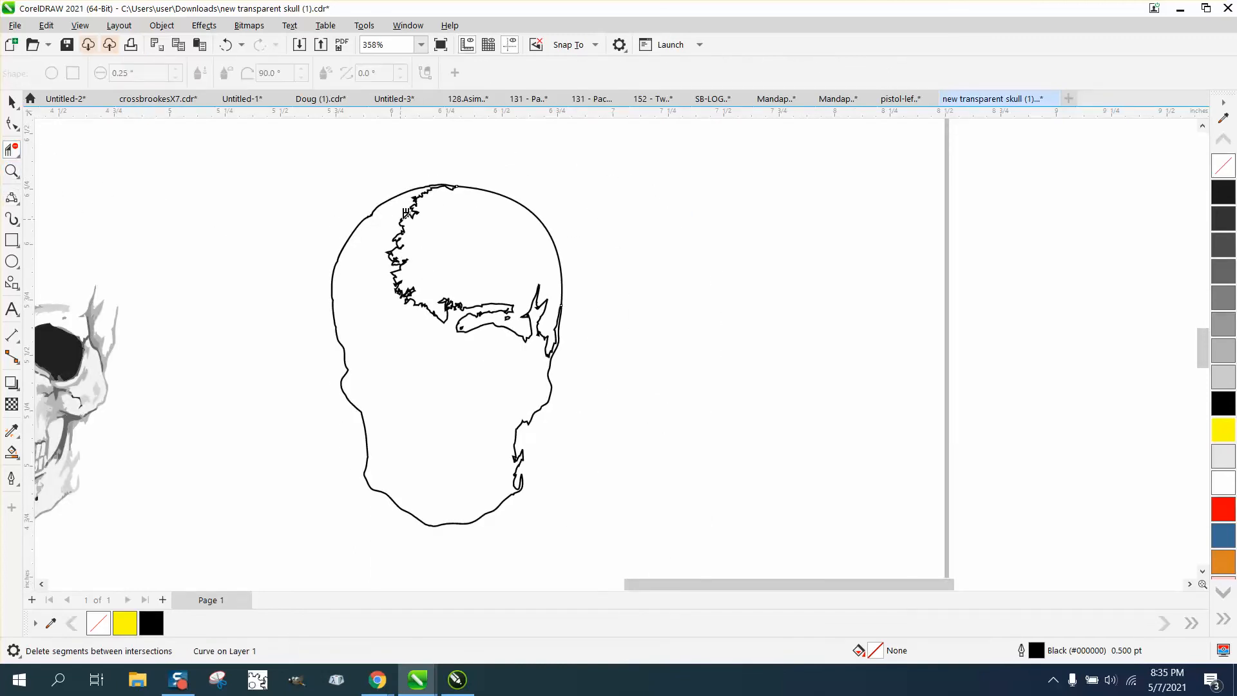
drag(396, 216, 415, 331)
drag(519, 374, 533, 375)
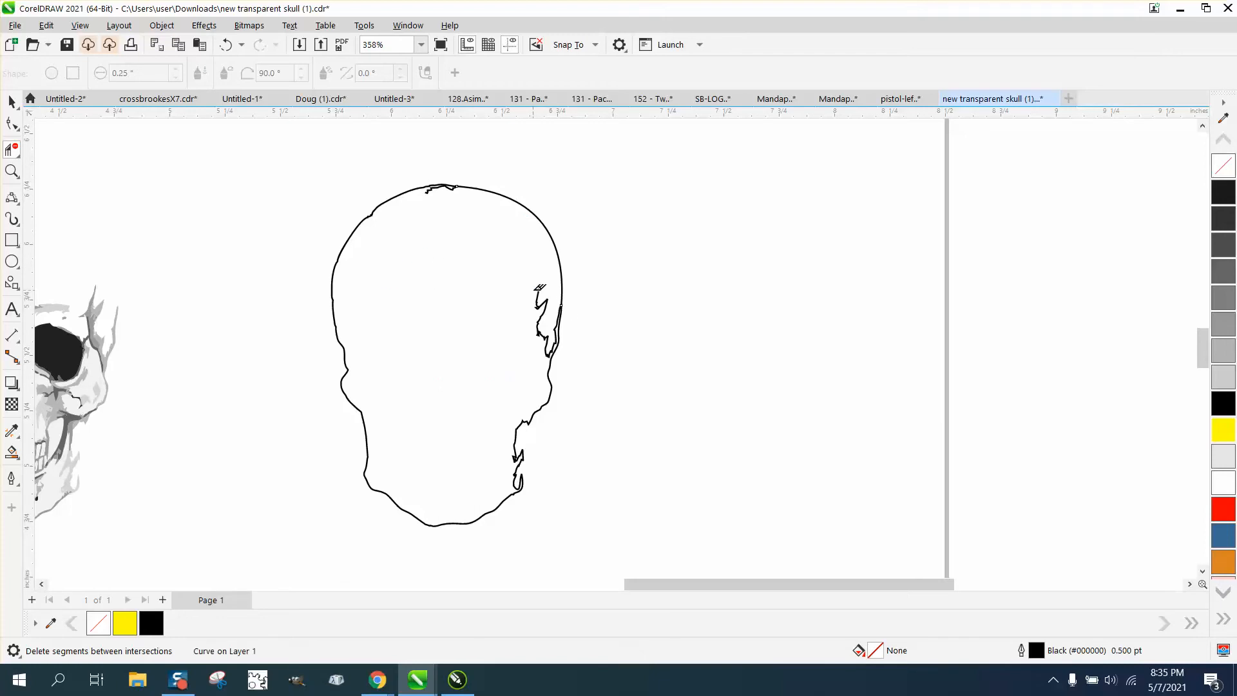
click(558, 338)
Delete the leftover jagged segments just beneath the crown of the head outline.
click(11, 171)
drag(401, 158, 528, 267)
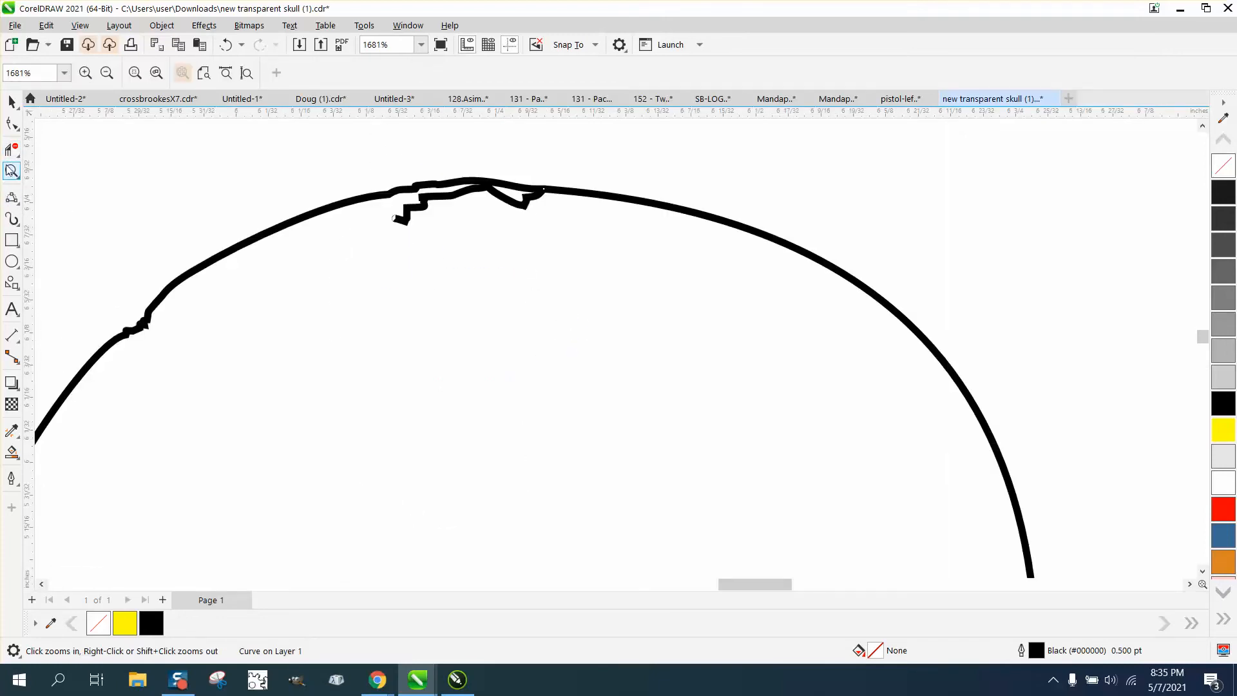
click(11, 148)
drag(385, 213, 517, 216)
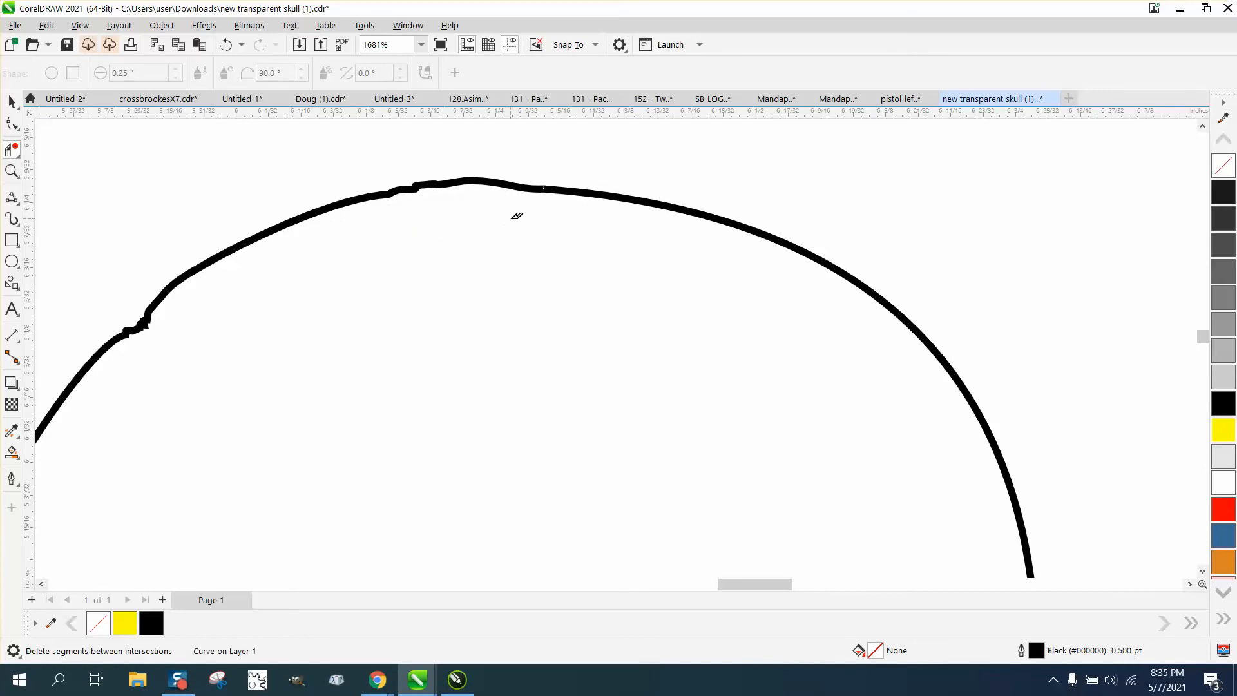
Smart Fill the closed head outline with magenta and nudge the new shape 2 inches to the right.
scroll(382, 227, down, 5)
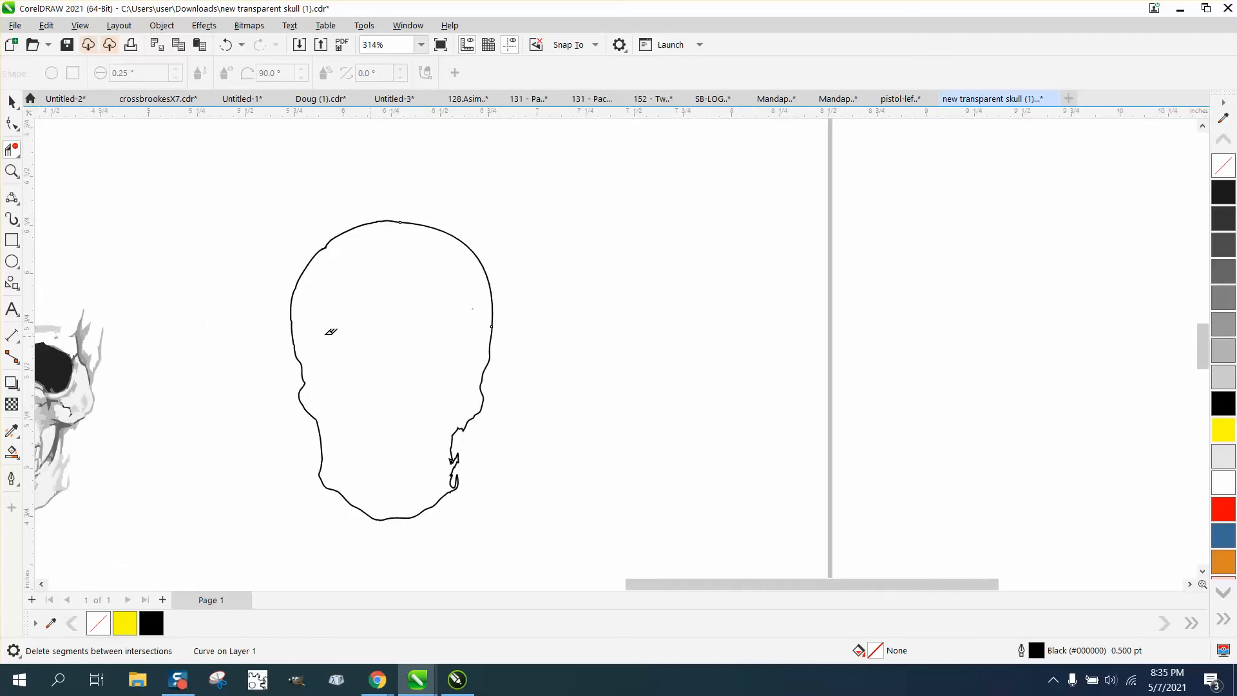
click(10, 101)
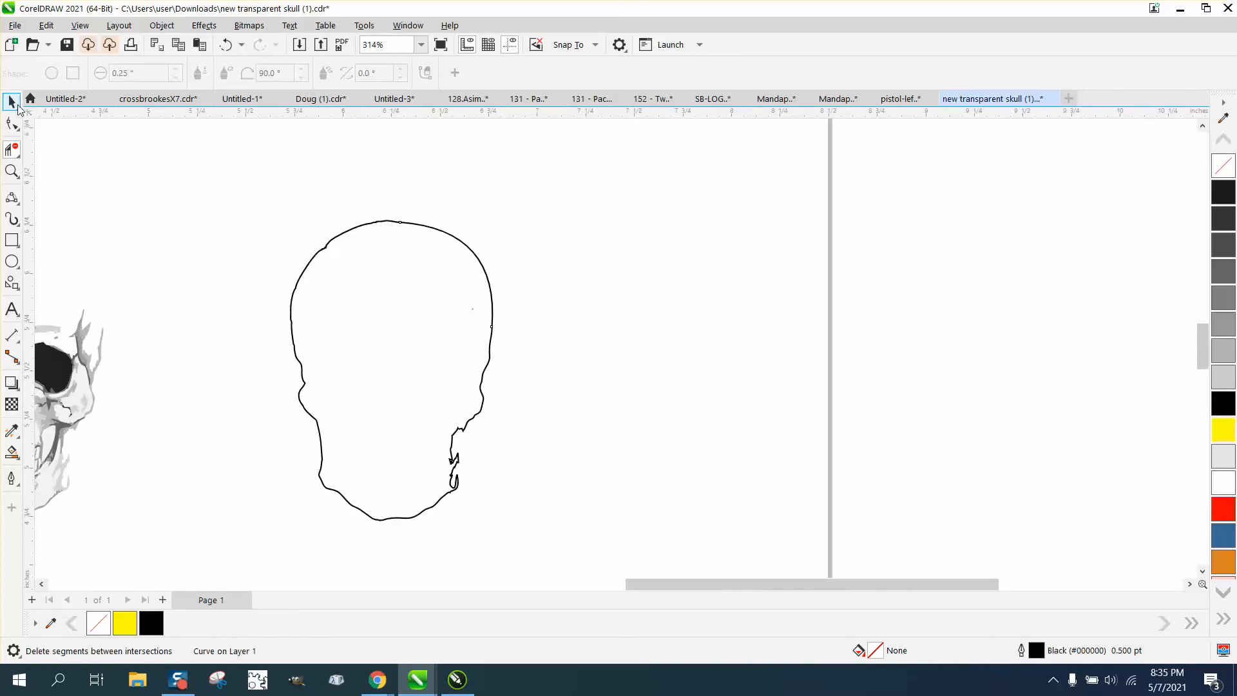
click(11, 452)
click(349, 424)
key(Right)
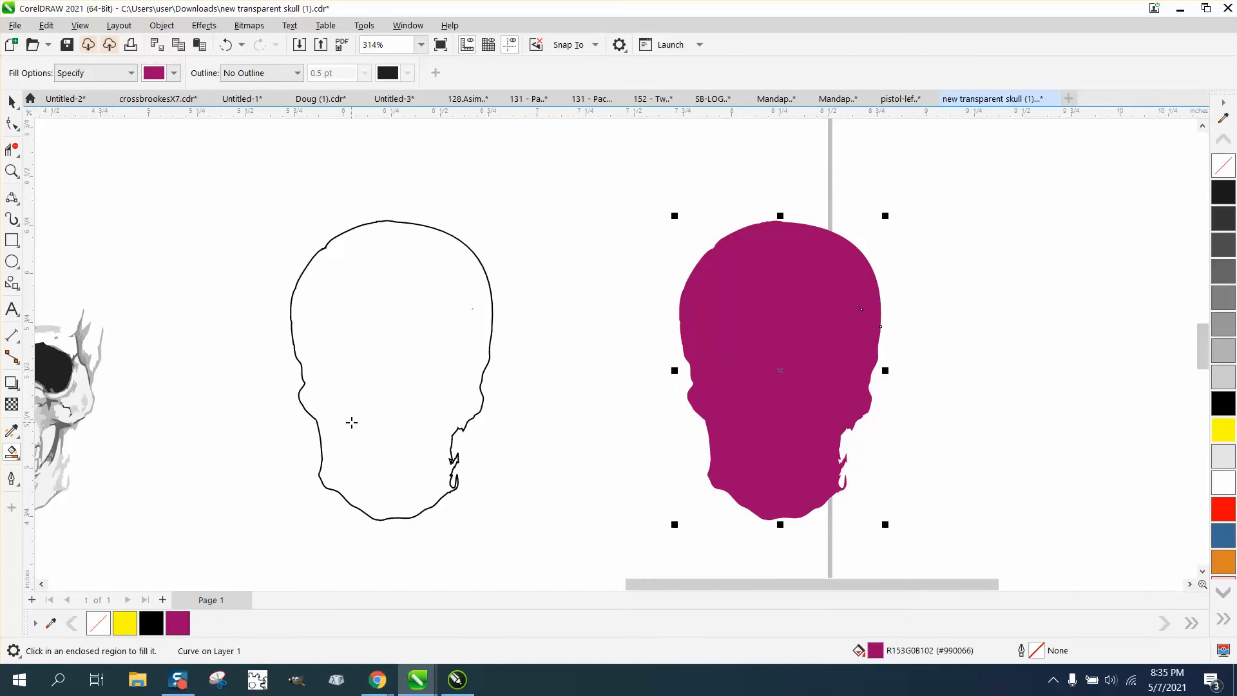
Remove the fill from the new head shape and give it a red hairline outline.
click(1225, 167)
right_click(1223, 511)
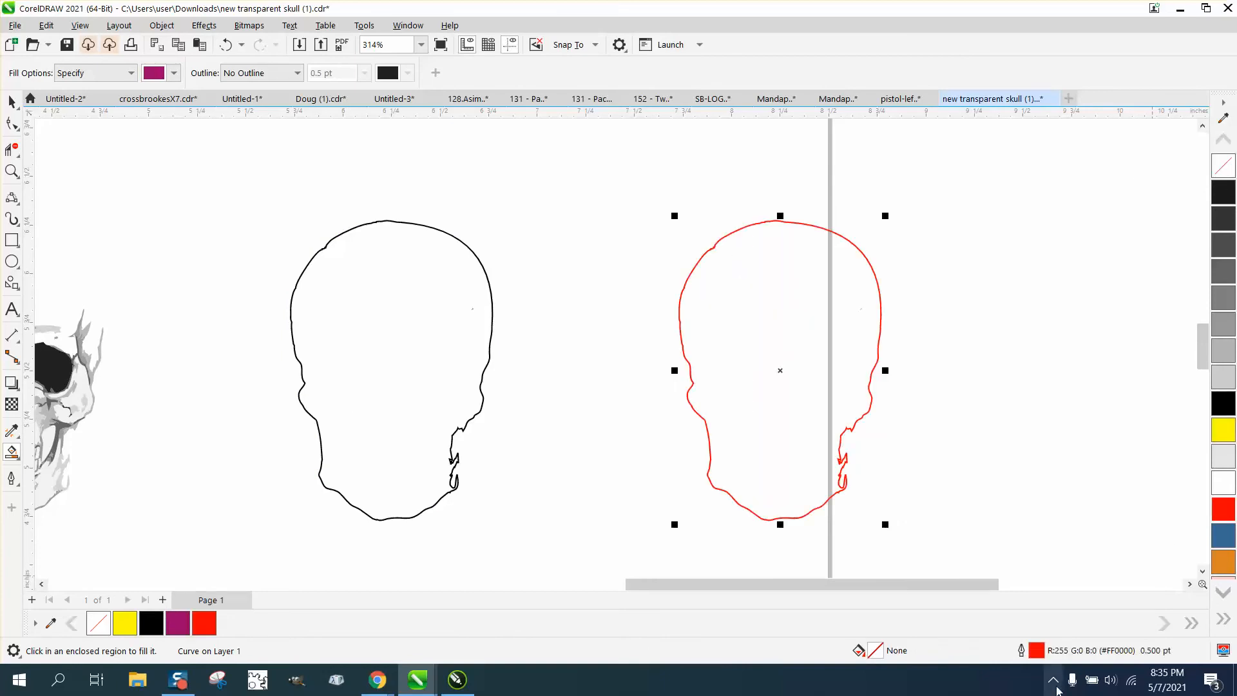
double_click(1036, 653)
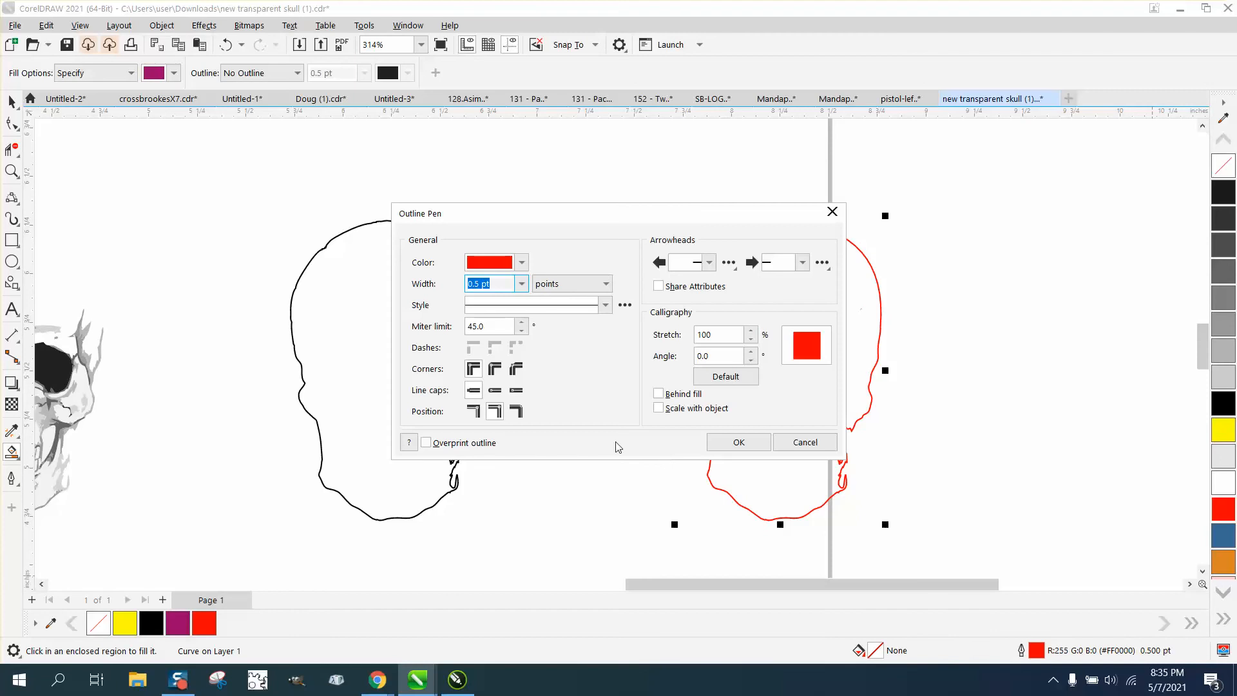
click(520, 284)
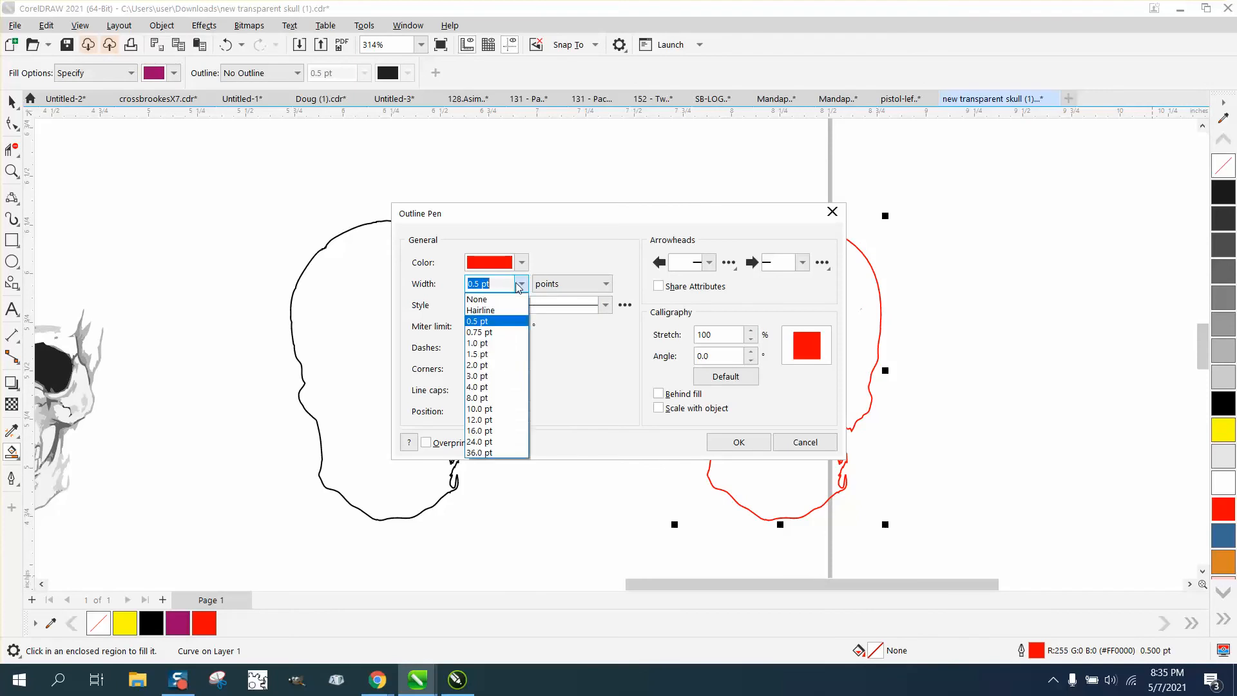
click(492, 312)
click(738, 442)
Nudge the red head outline 4 inches left so it lies over the original skull.
scroll(889, 452, down, 2)
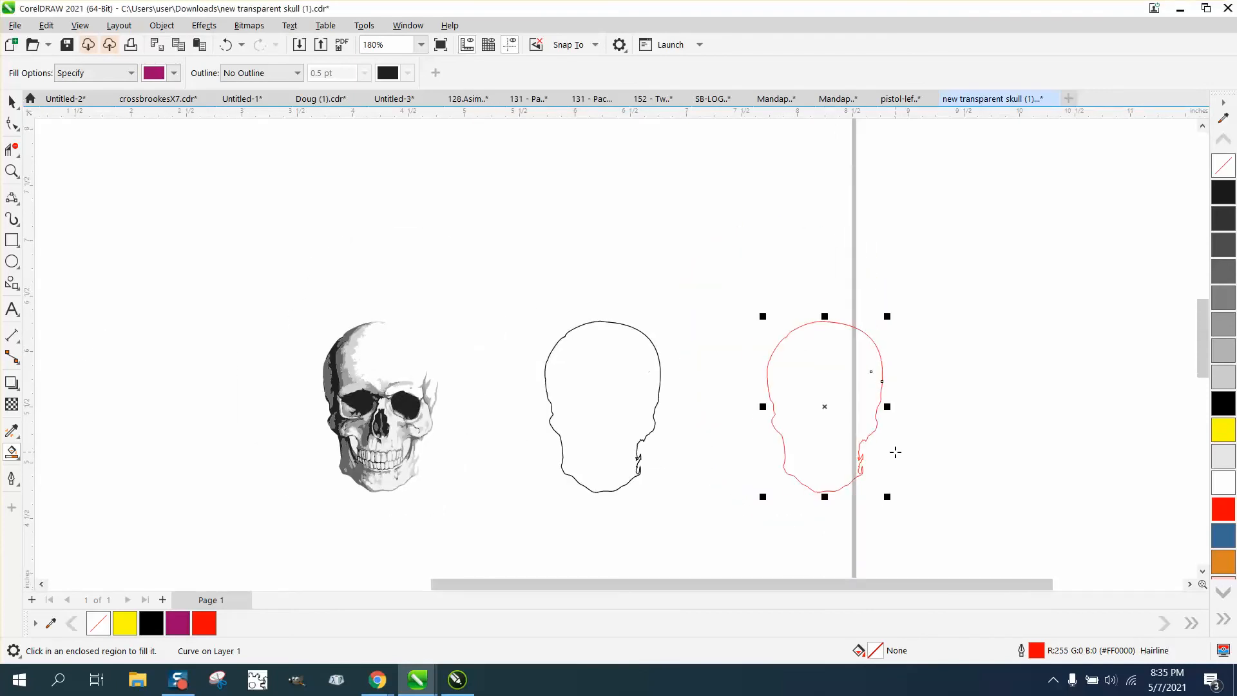
key(Left)
key(Left)
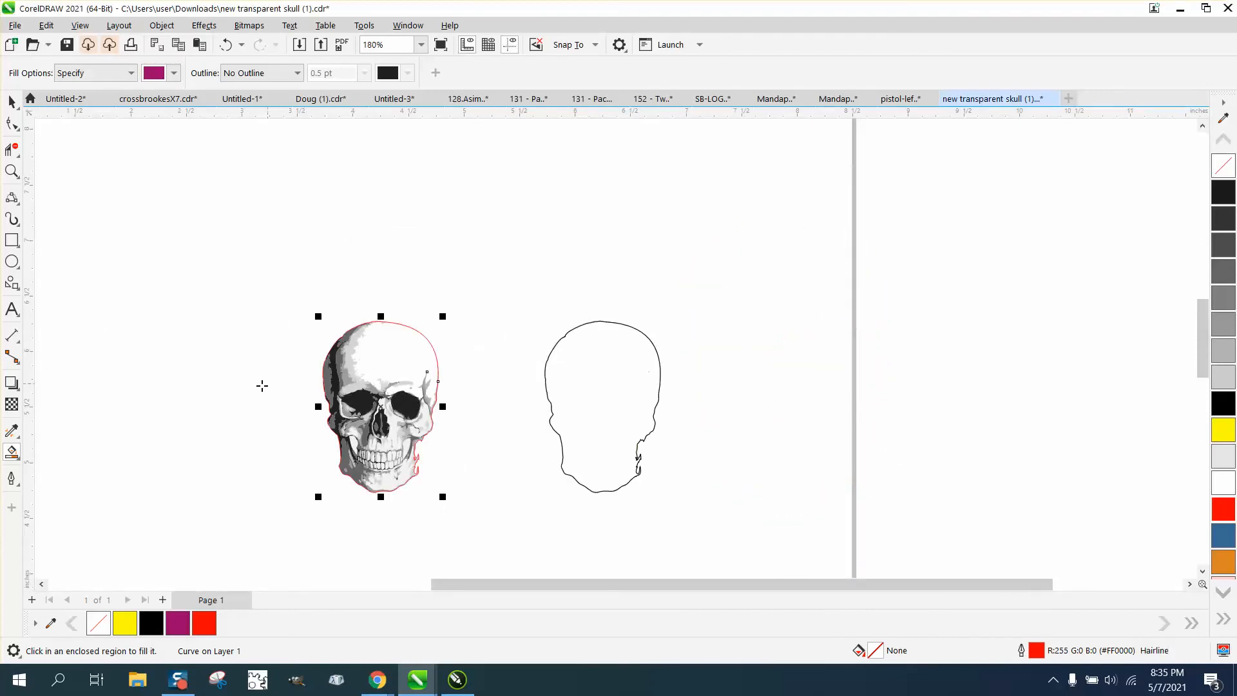
Smart Fill the blank forehead area inside the red outline with very light gray.
key(z)
drag(254, 265, 538, 507)
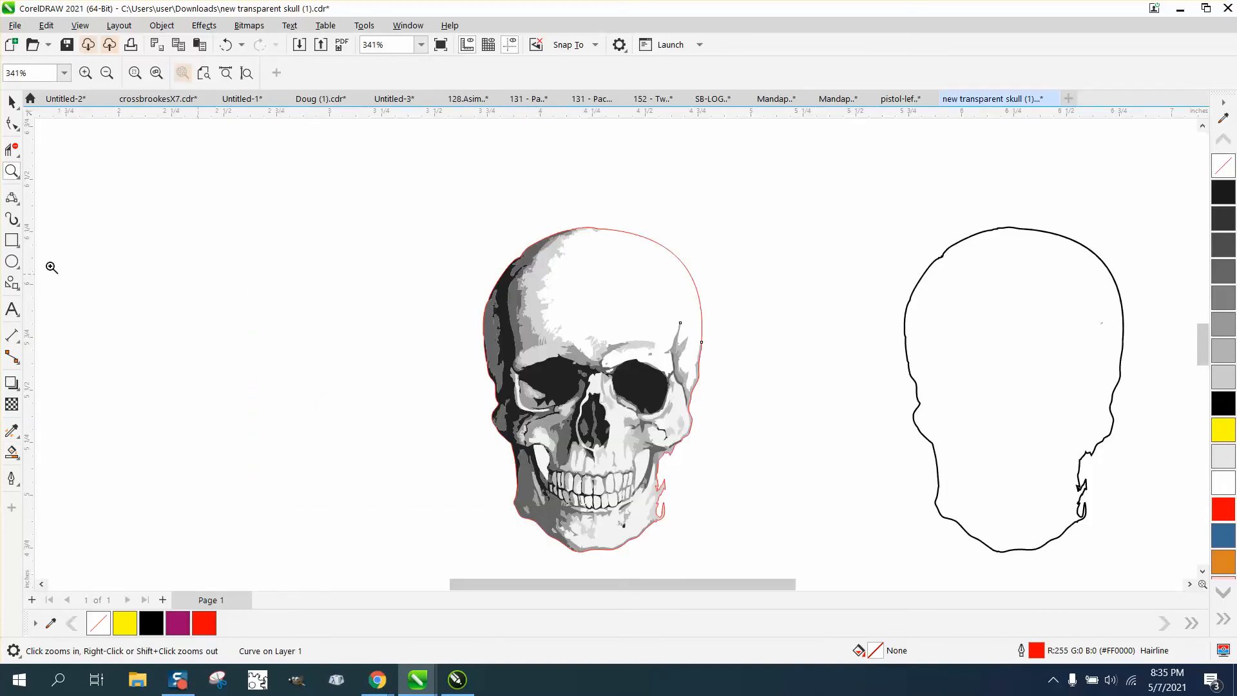
click(11, 451)
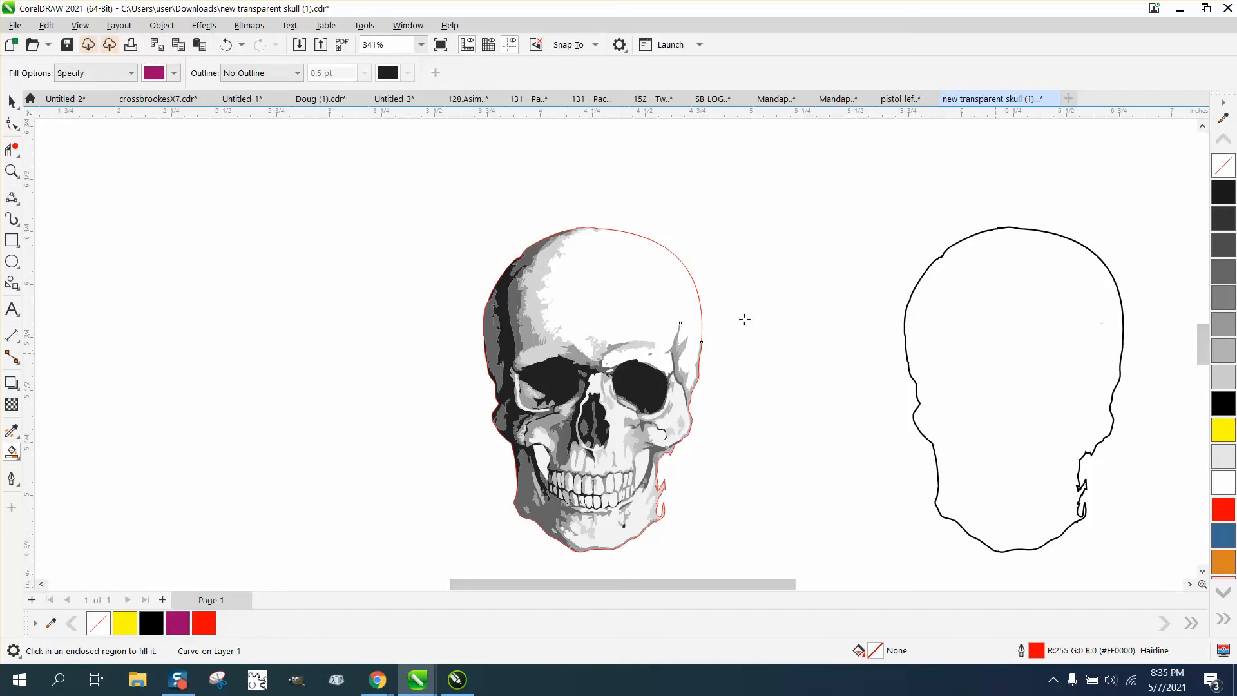
click(173, 73)
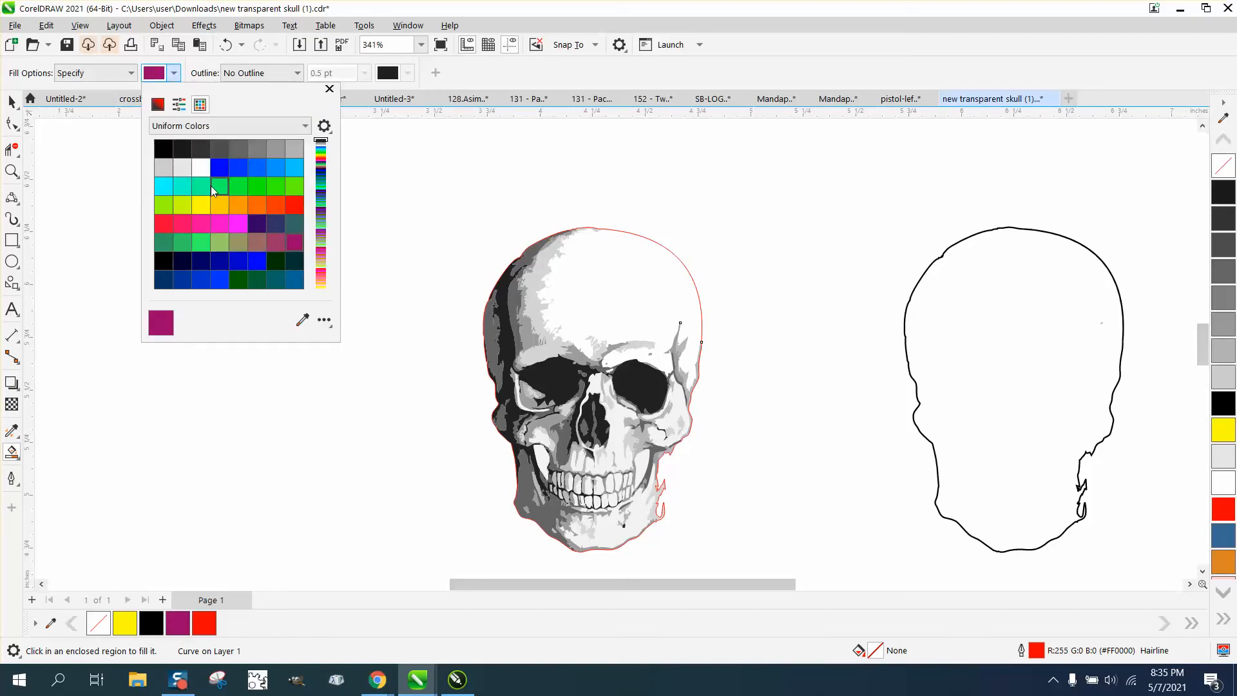
click(182, 168)
click(609, 267)
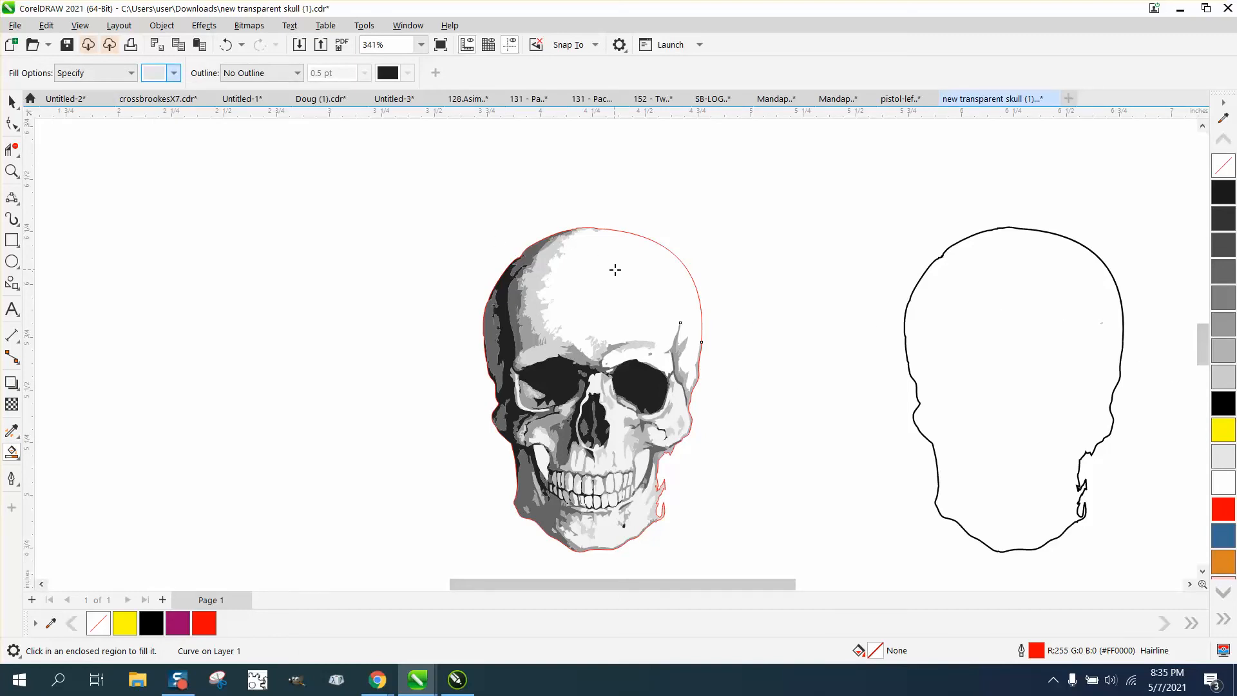
Try a light gray Smart Fill on the blank forehead and undo it.
click(618, 269)
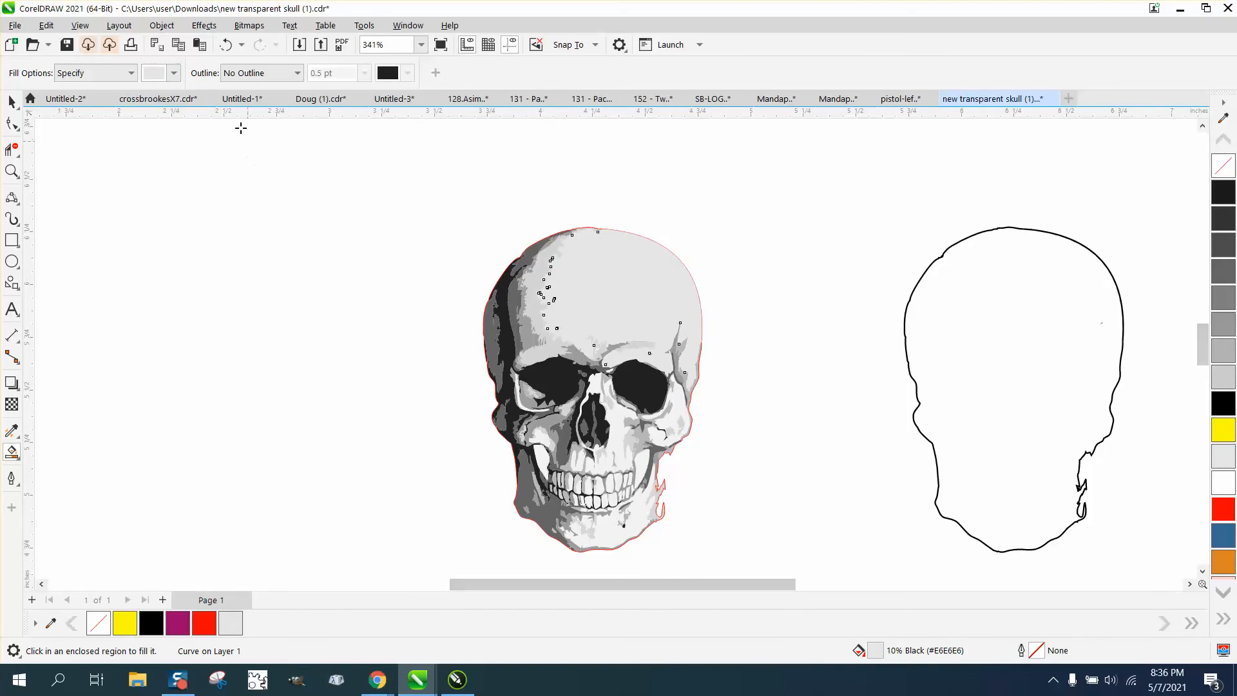
click(225, 45)
Delete the red outline over the skull and the black outline pieces beside the artwork.
click(12, 102)
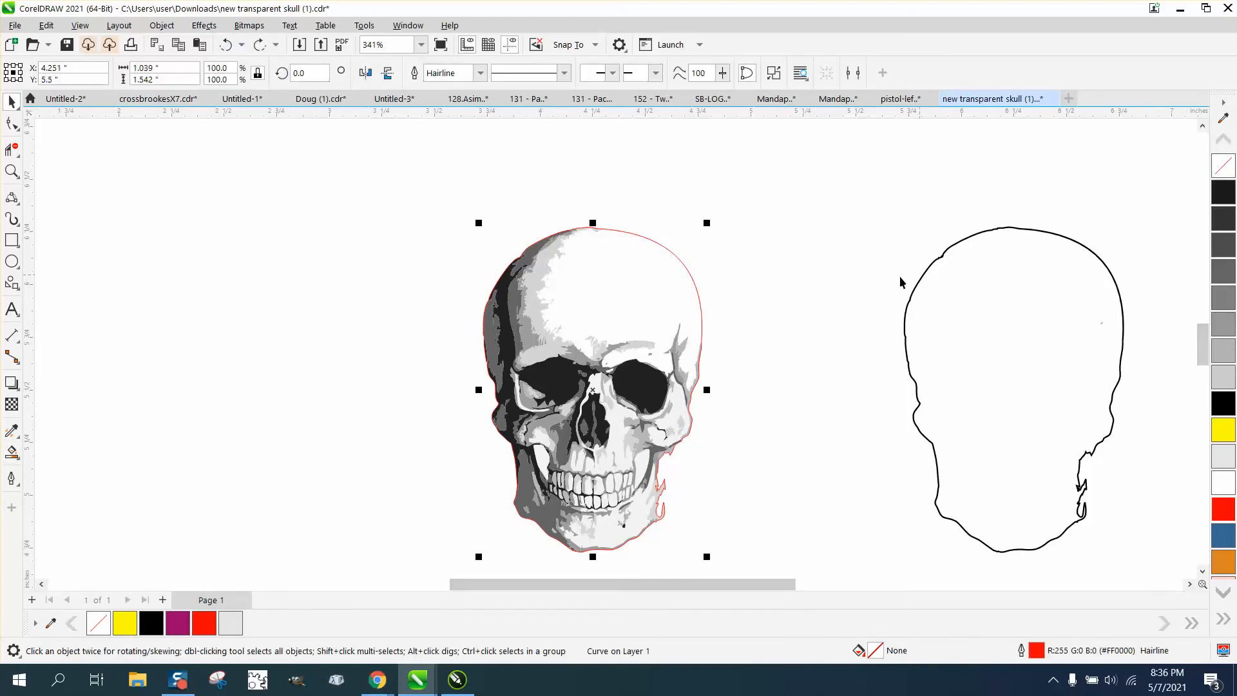
drag(593, 390, 959, 371)
key(Delete)
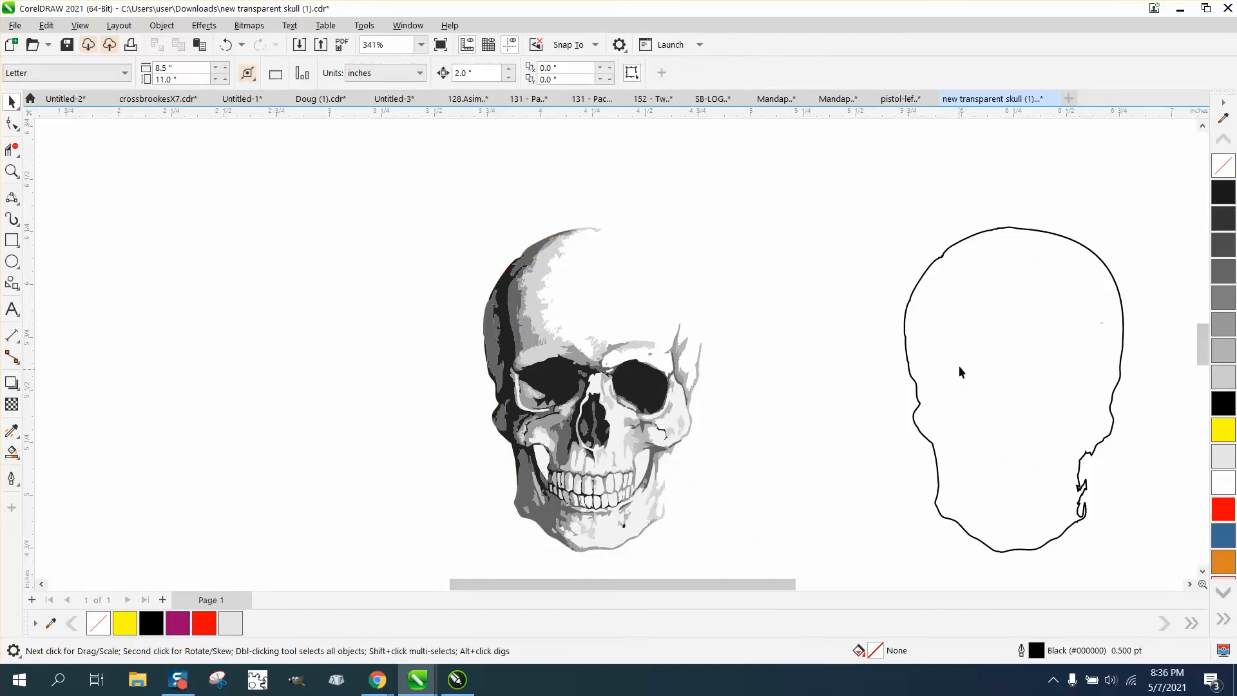
scroll(879, 258, down, 1)
drag(1121, 474, 1138, 503)
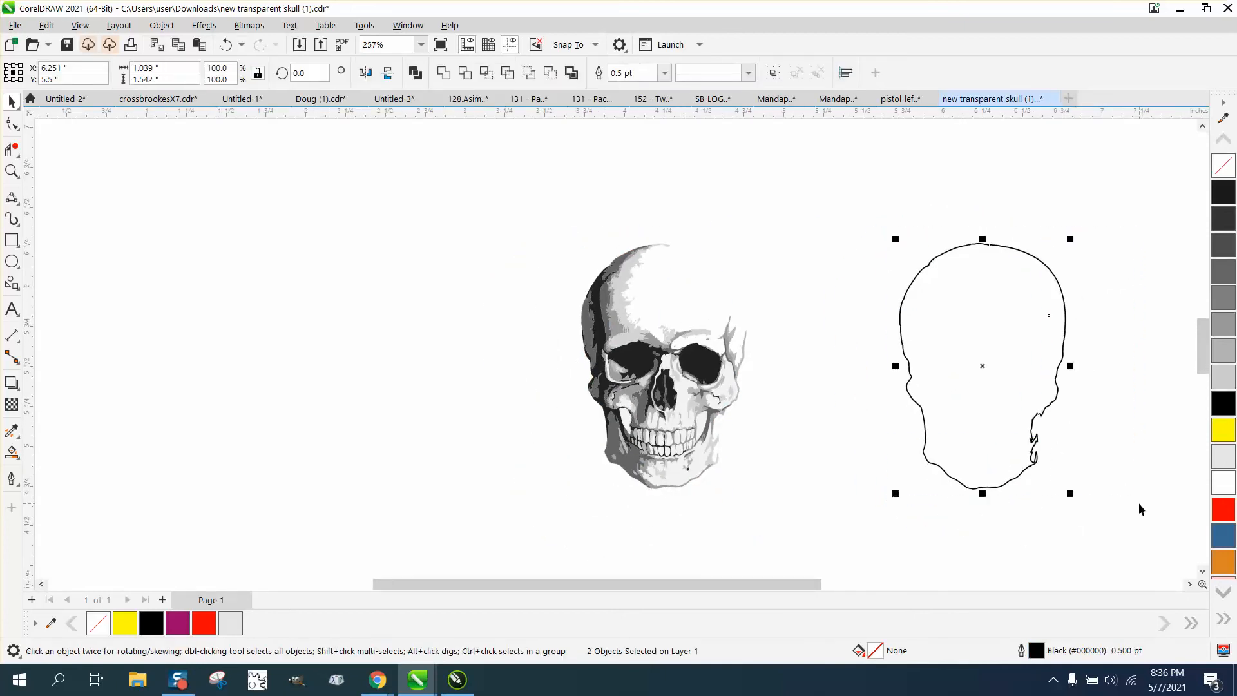
key(Delete)
Try to center the dark skull curve on the page.
click(703, 370)
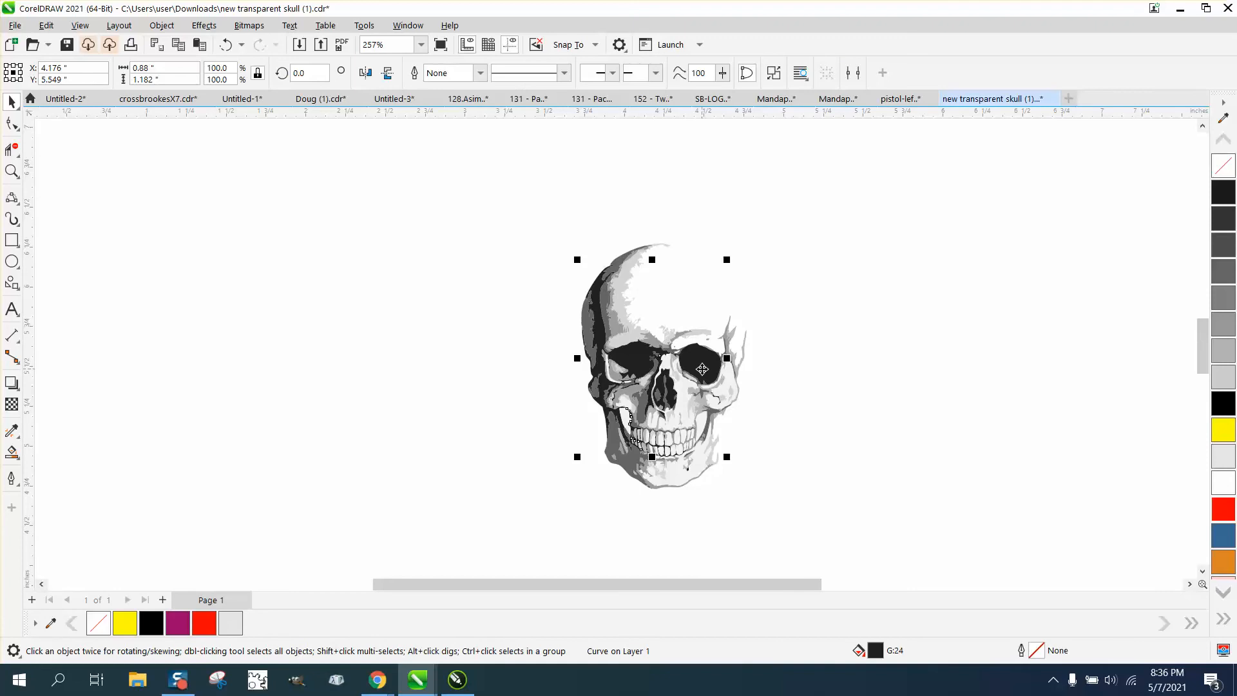
key(p)
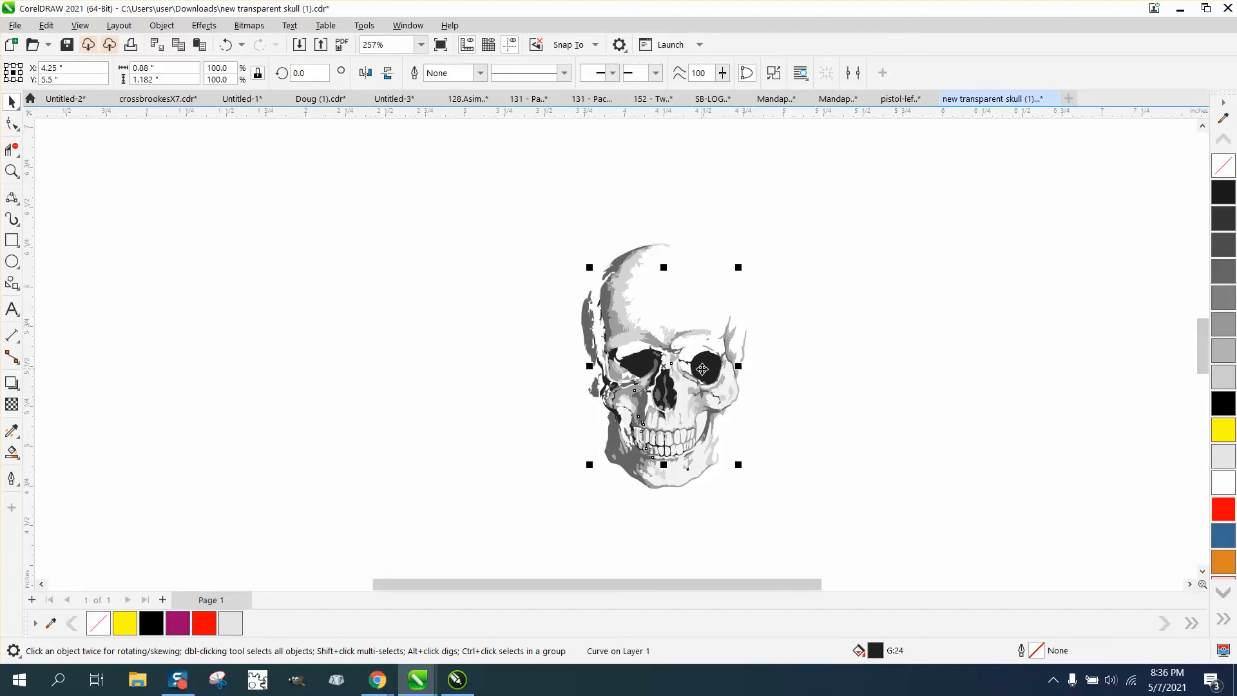
click(225, 44)
Group all the pieces of the skull artwork.
drag(544, 229, 834, 538)
key(ctrl+g)
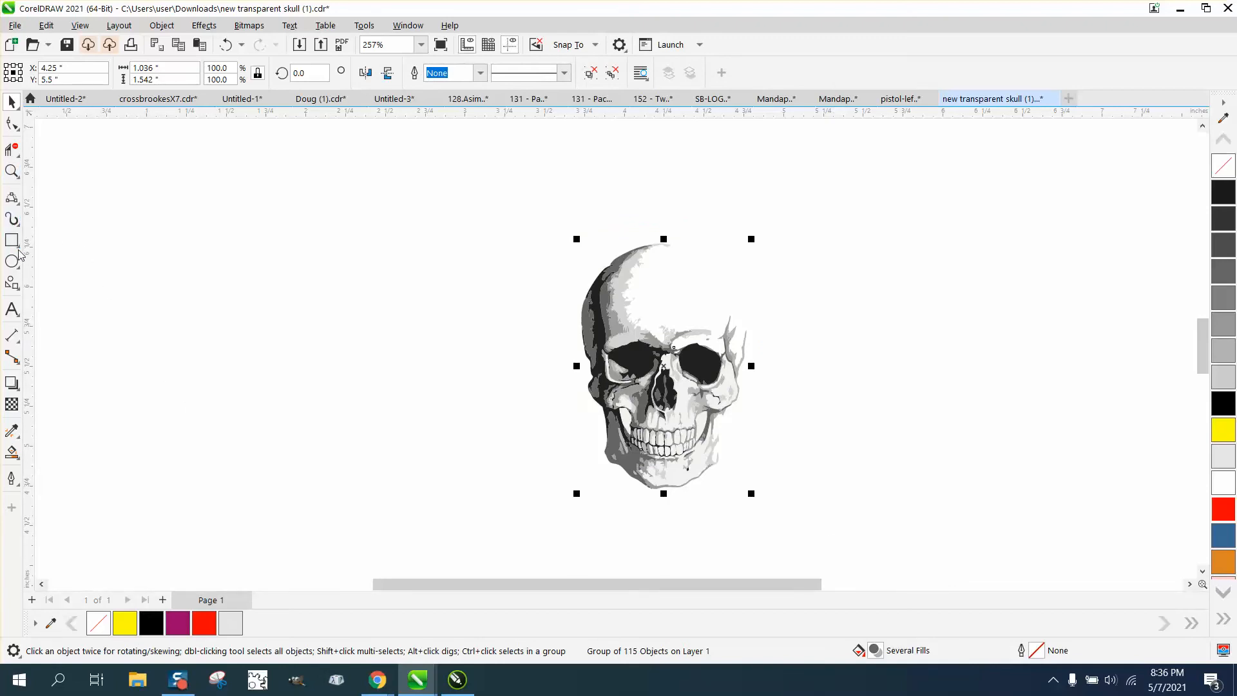
Draw a vertical 2-point line about 2.25 inches long and center it on the page through the skull.
click(12, 198)
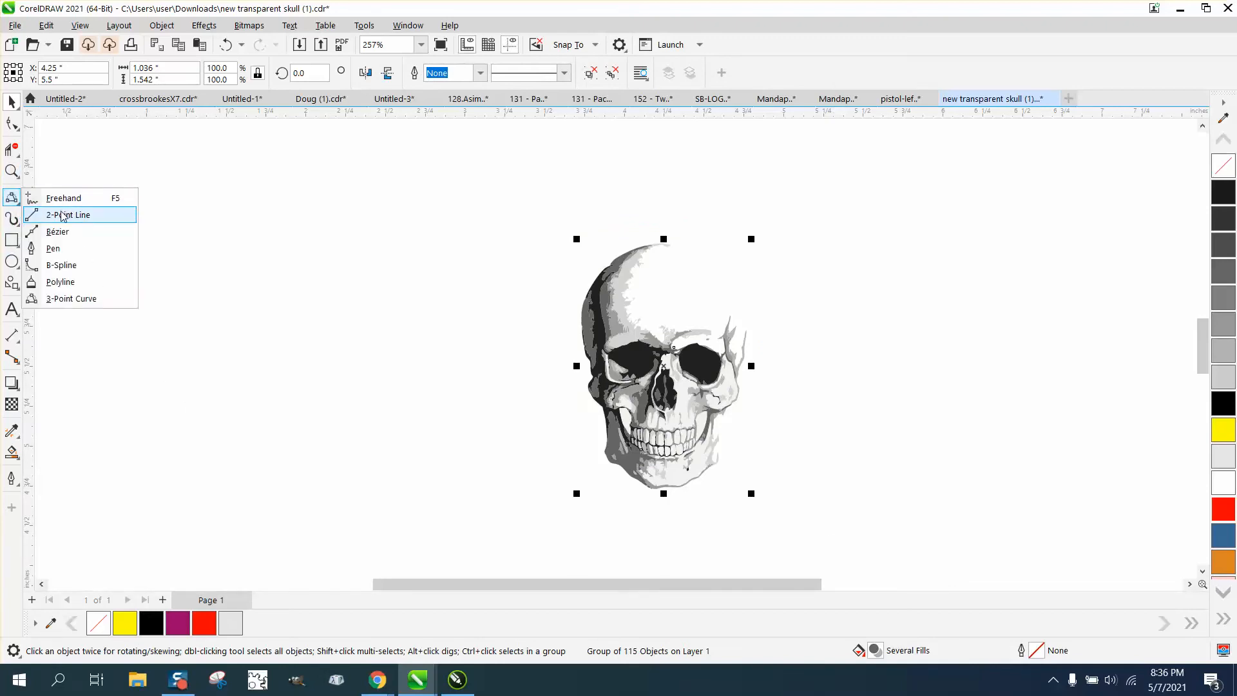
click(63, 216)
drag(266, 140, 266, 503)
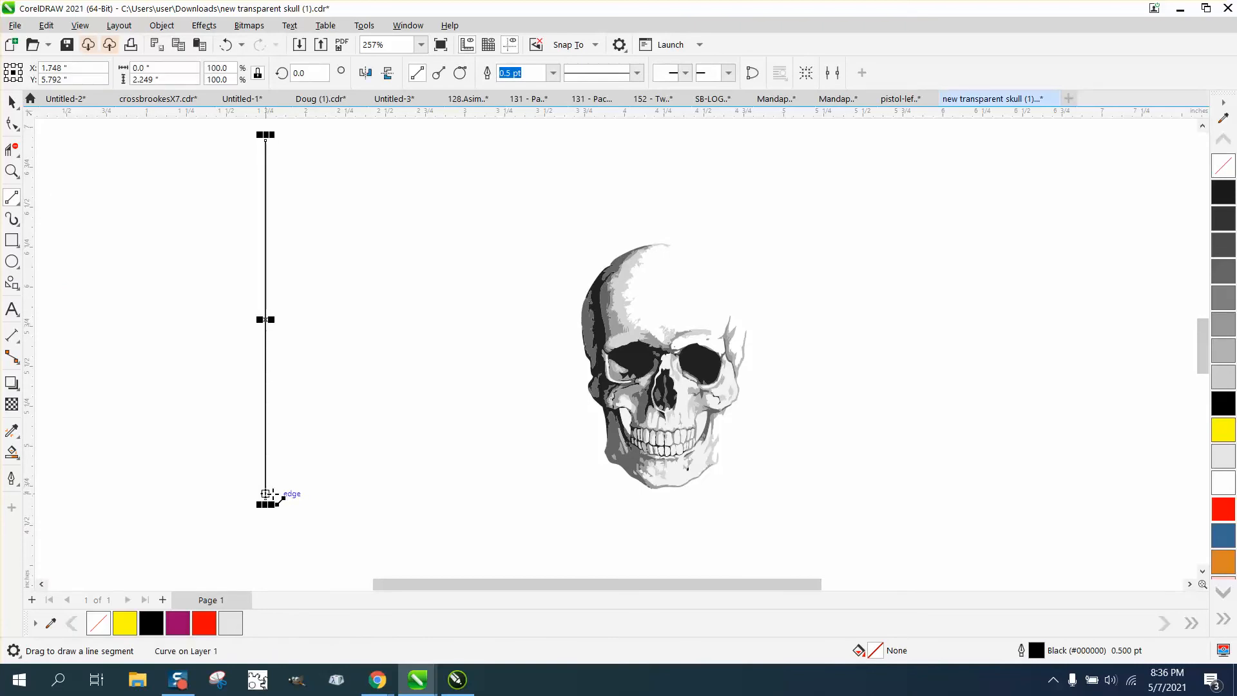
key(p)
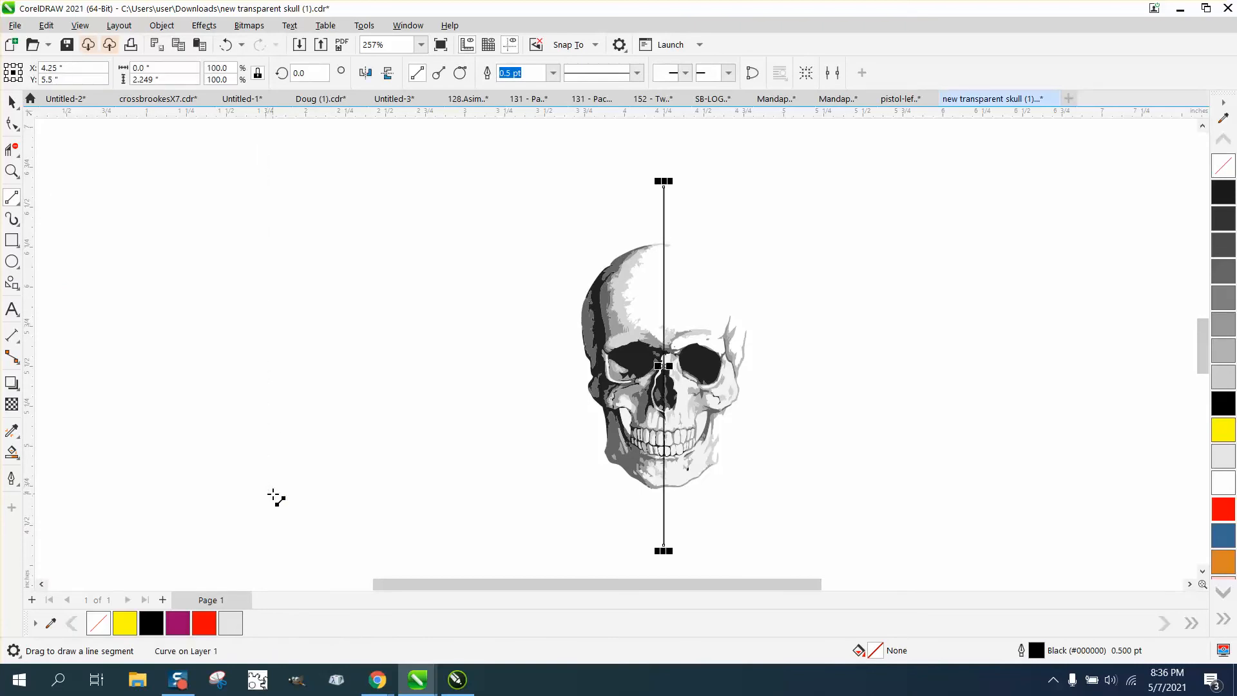
Remove the half of the skull to the right of the center line with Virtual Segment Delete.
click(12, 170)
drag(580, 232, 842, 522)
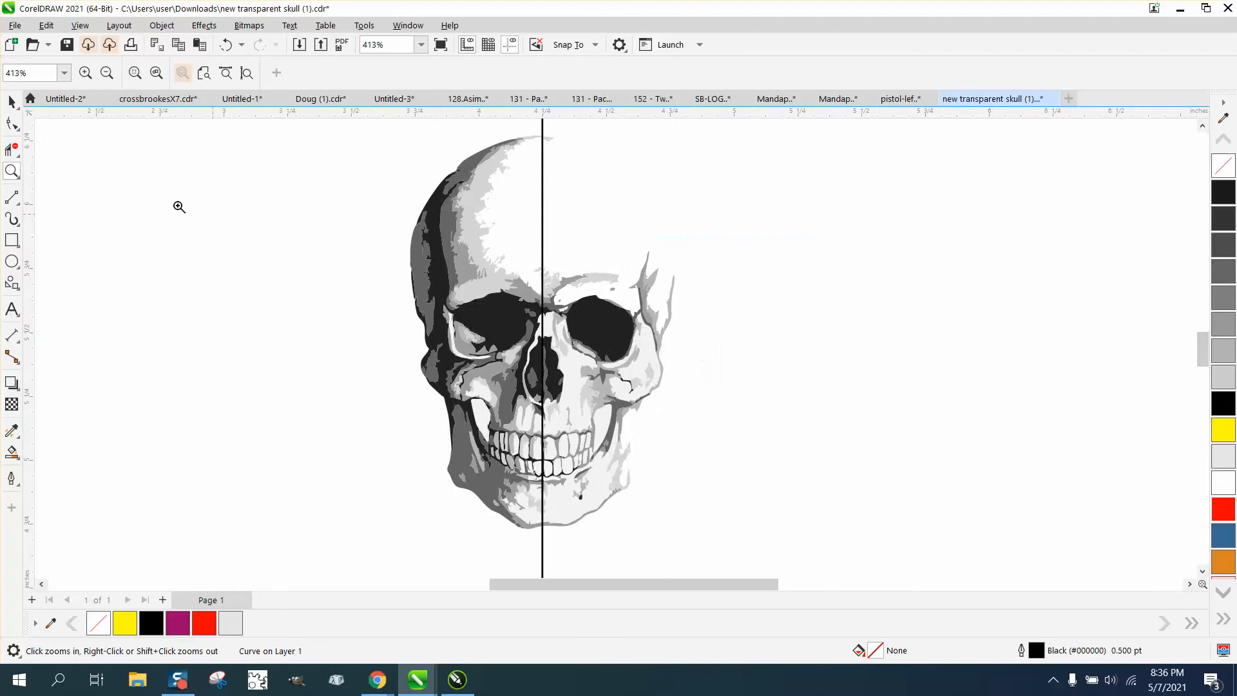
click(13, 147)
drag(552, 133, 691, 523)
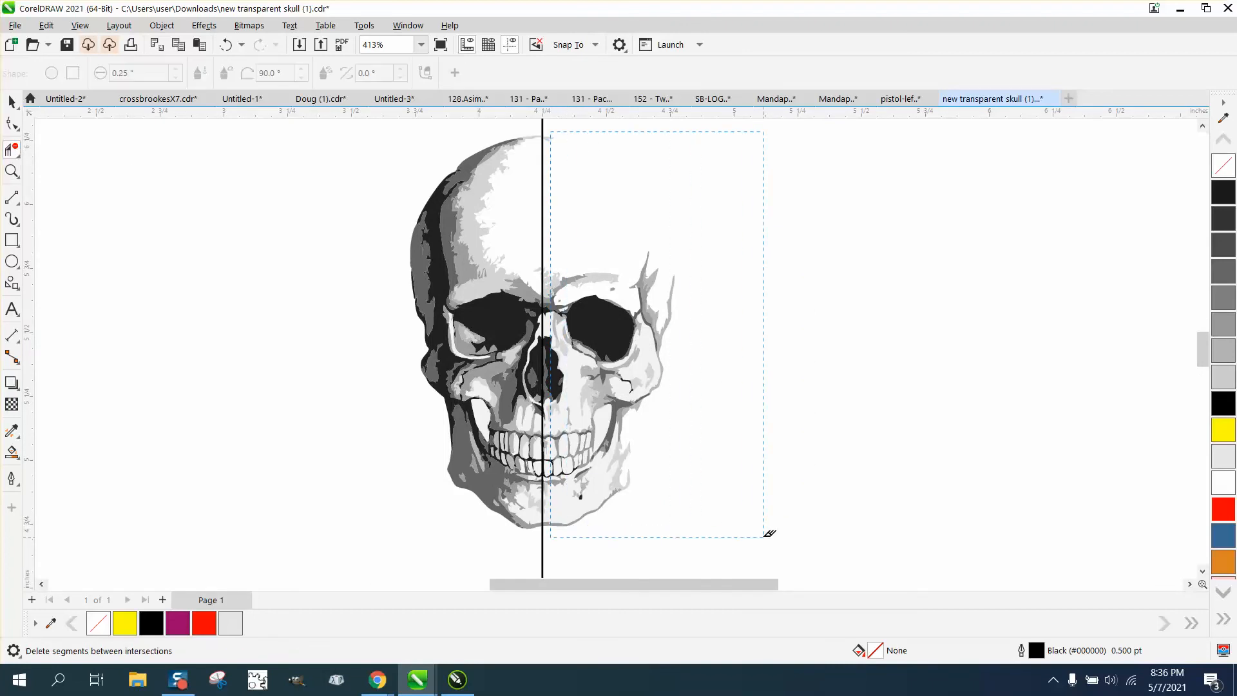
drag(769, 533, 762, 525)
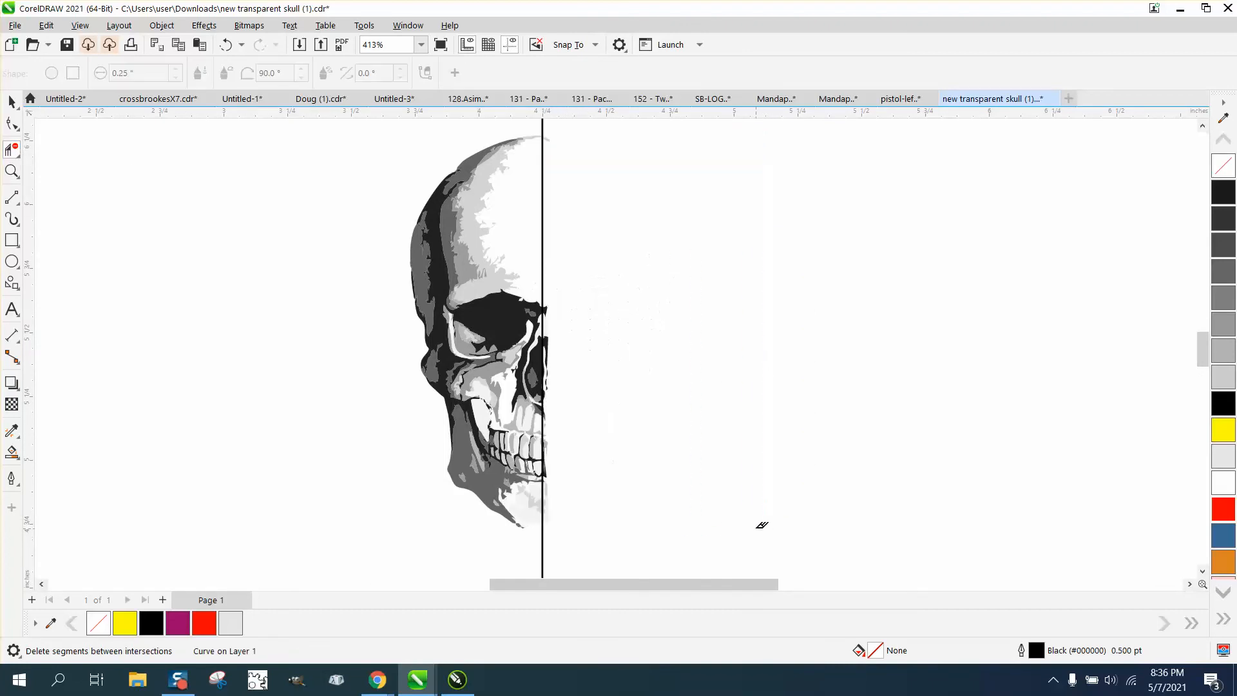
Delete the leftover segment extending past the center line beside the inner corner of the eye socket.
click(11, 171)
drag(474, 271, 708, 437)
click(11, 149)
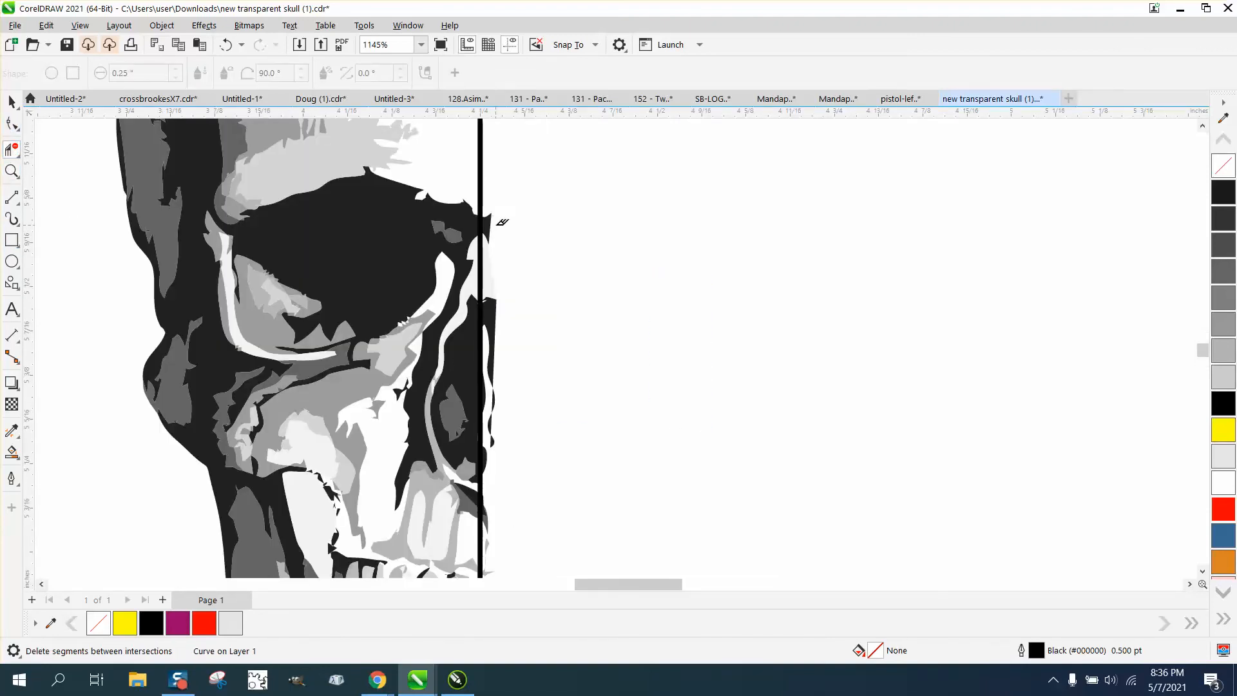
click(496, 248)
Give the vertical center line a red hairline outline.
click(10, 102)
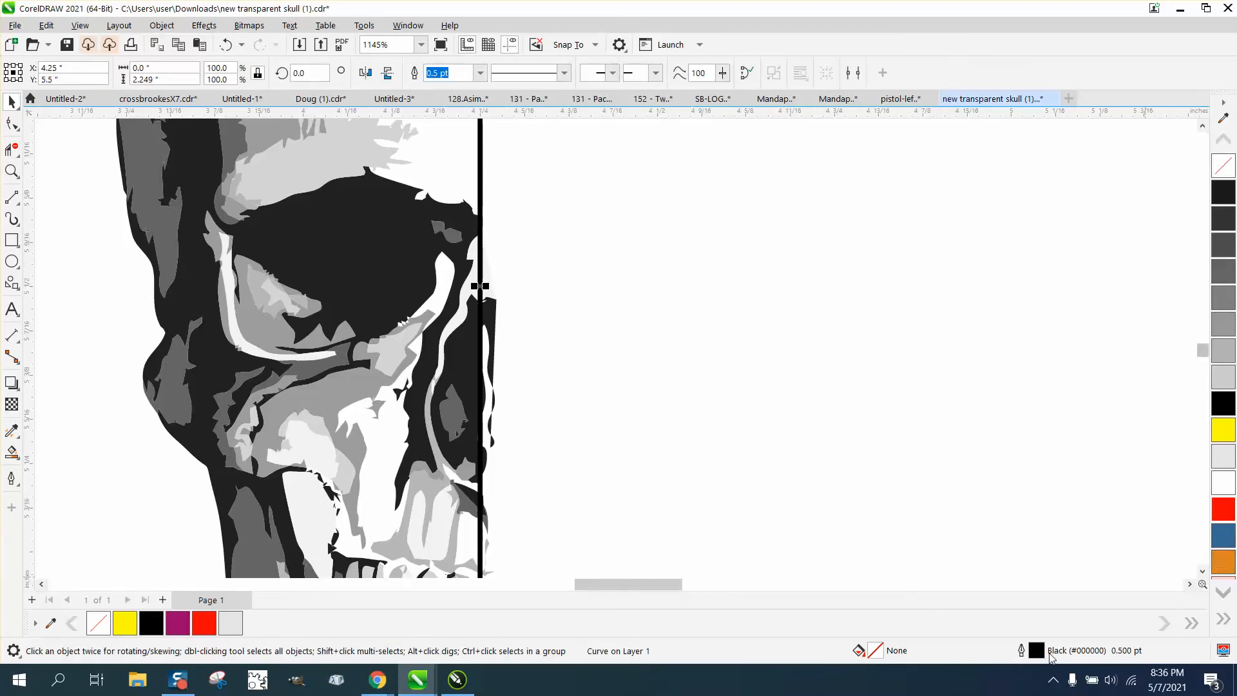
double_click(1023, 646)
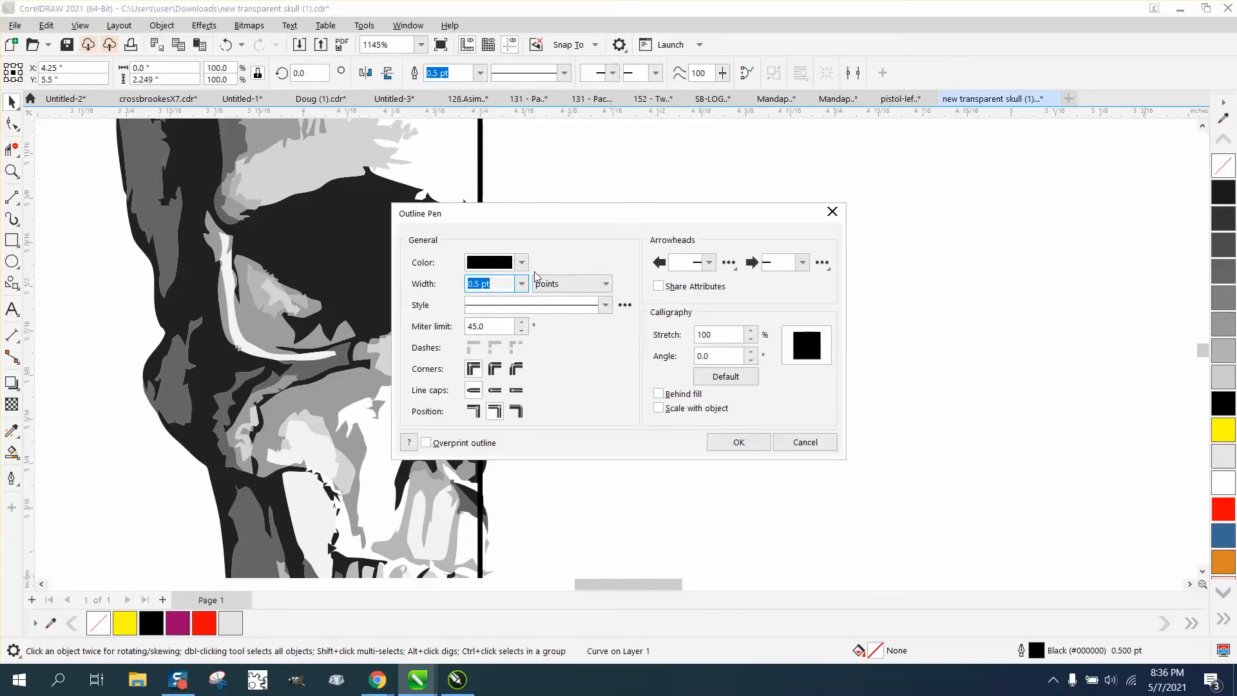
click(521, 263)
click(523, 294)
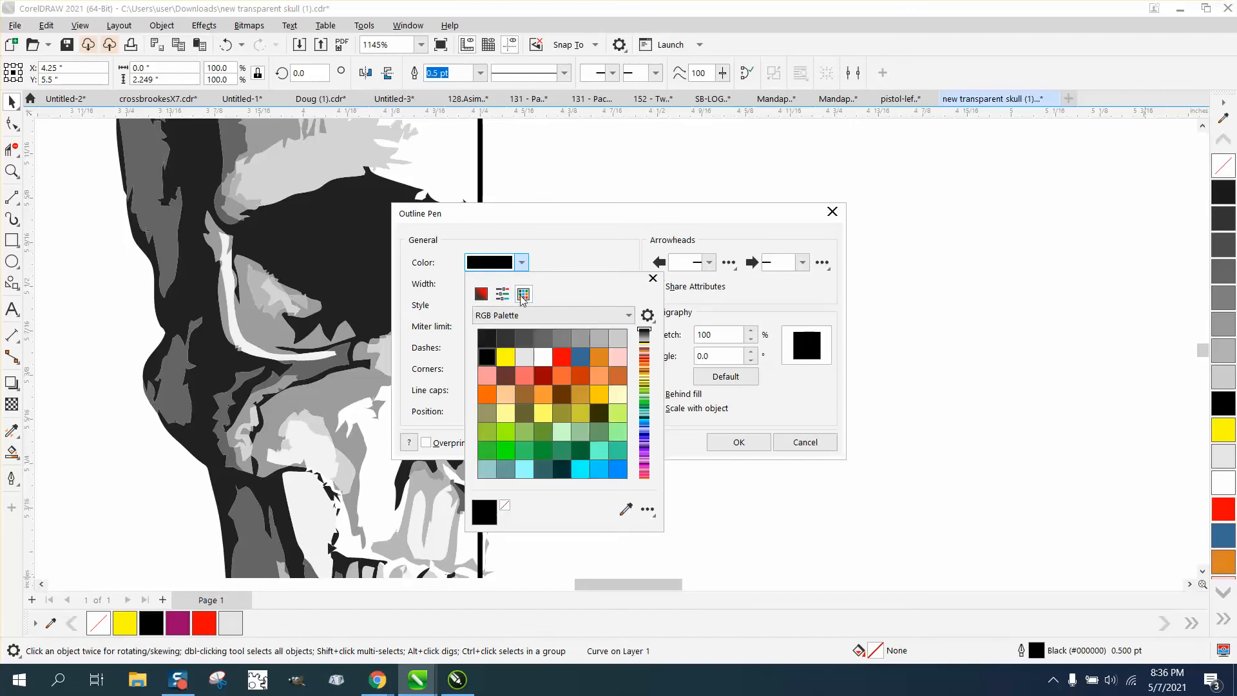
click(562, 357)
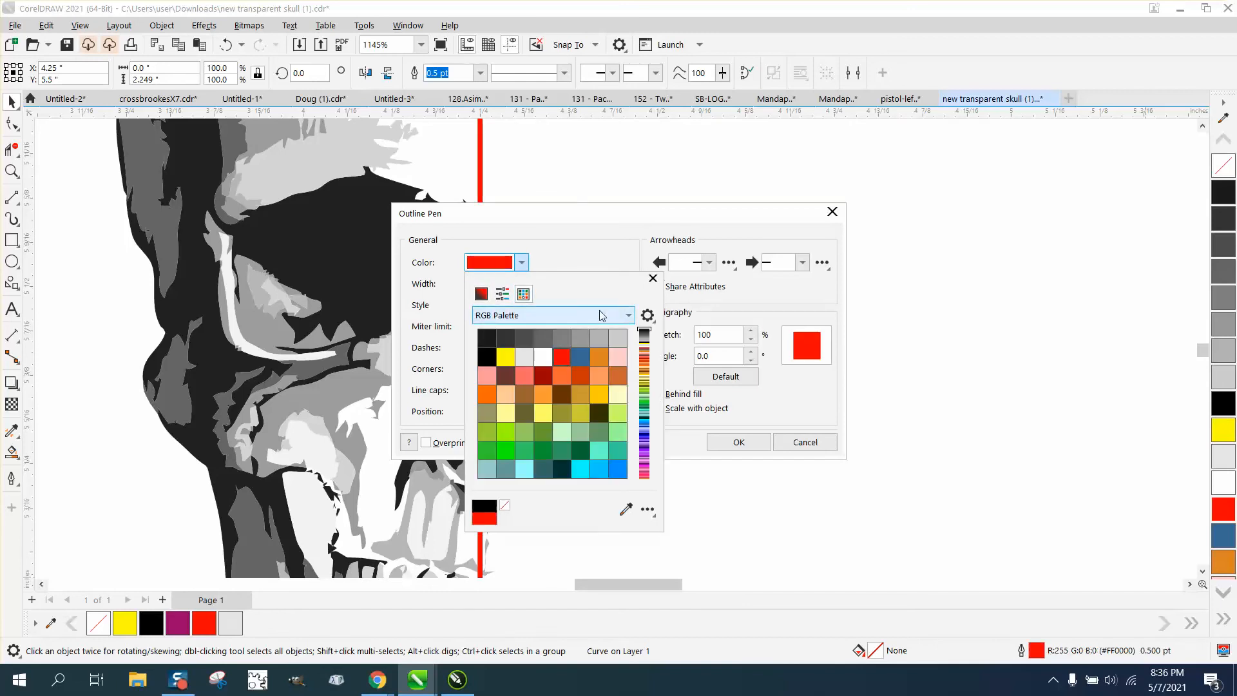
click(653, 278)
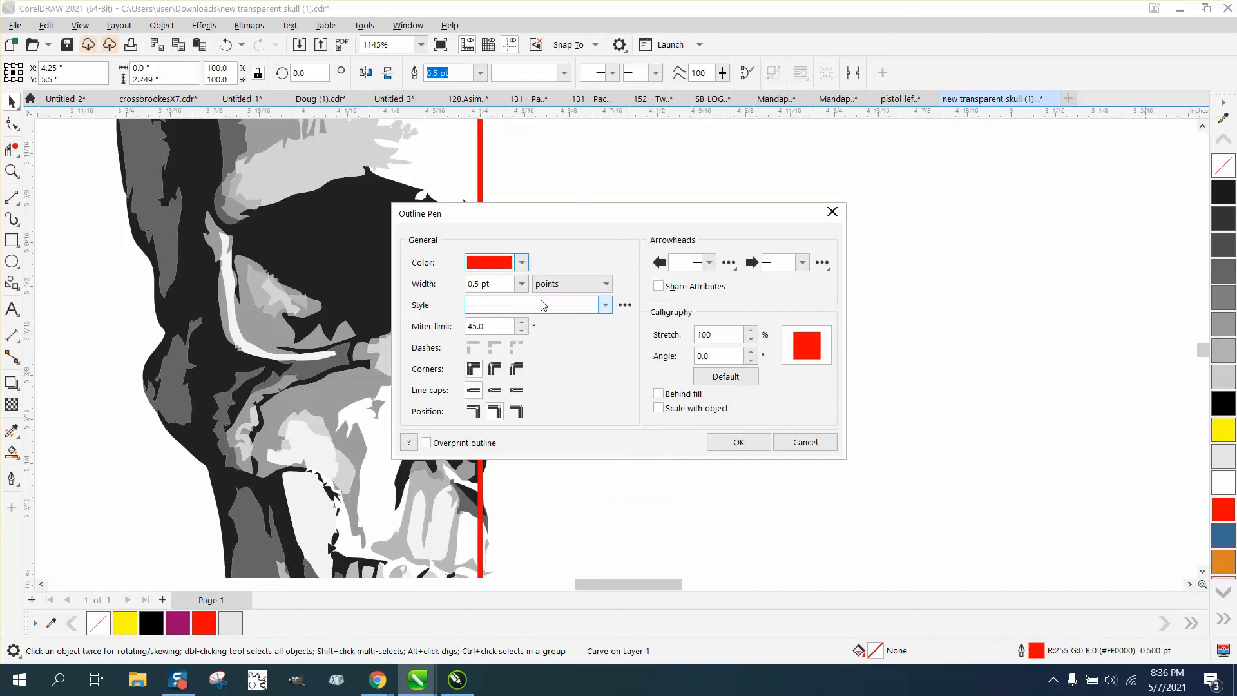
click(521, 284)
click(491, 310)
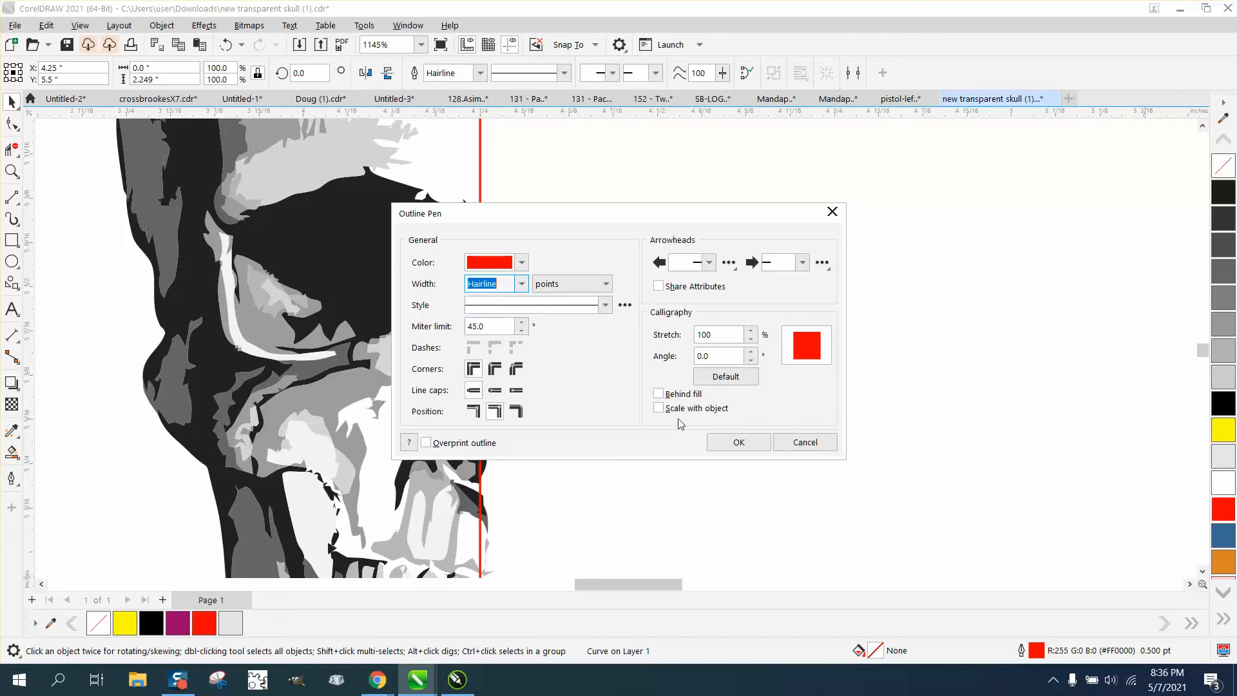
click(737, 441)
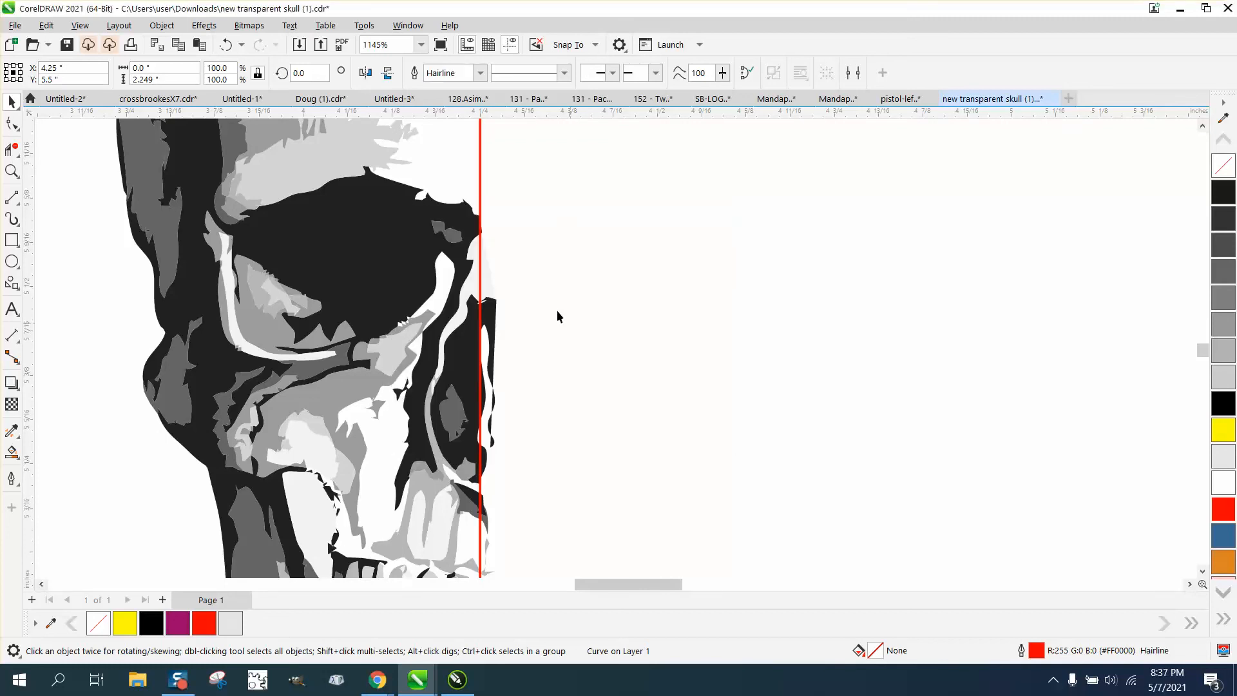
Delete the leftover nose segments that extend past the red center line with Virtual Segment Delete.
click(11, 147)
drag(488, 216, 519, 469)
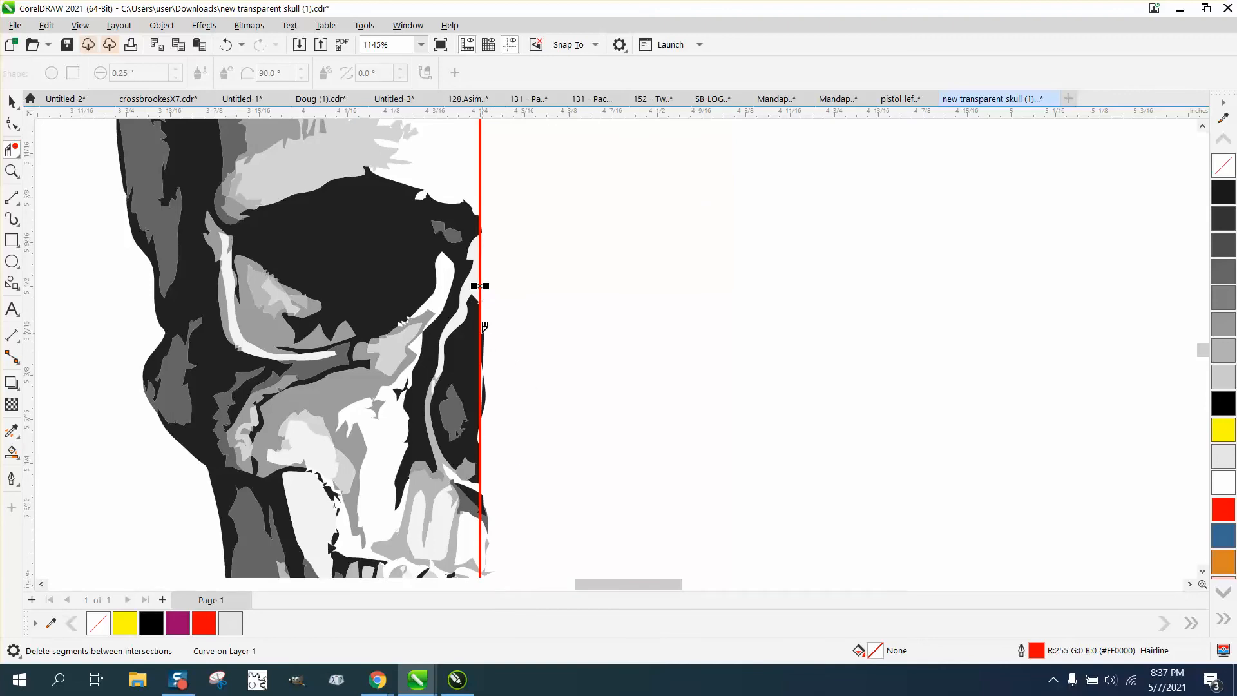
click(484, 394)
click(484, 368)
click(488, 506)
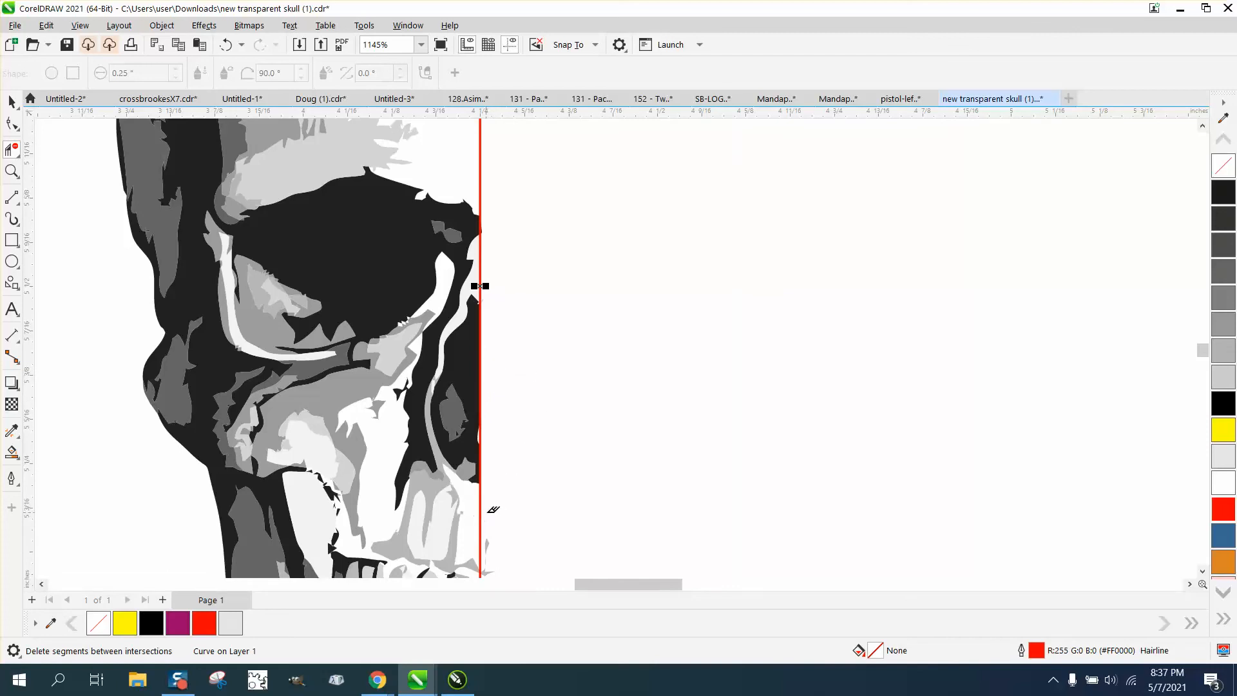
Try to remove all the chin remnants past the red center line in one Virtual Segment Delete selection.
scroll(499, 514, down, 2)
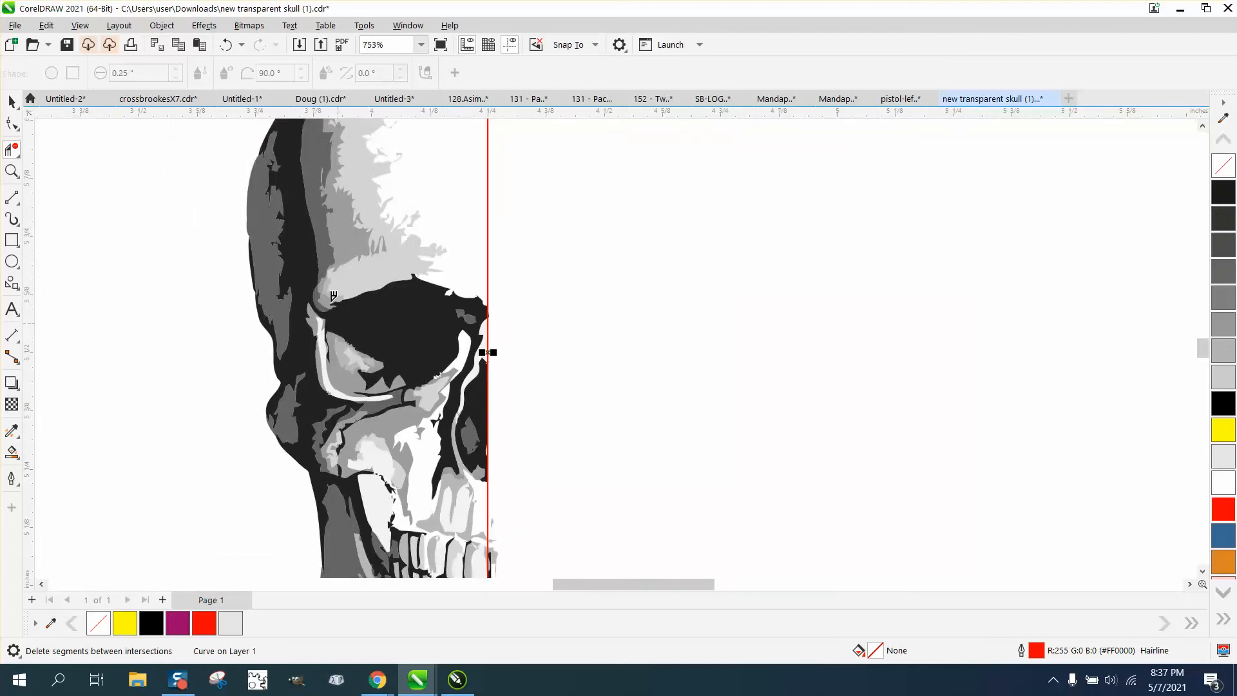
click(227, 45)
scroll(487, 519, down, 1)
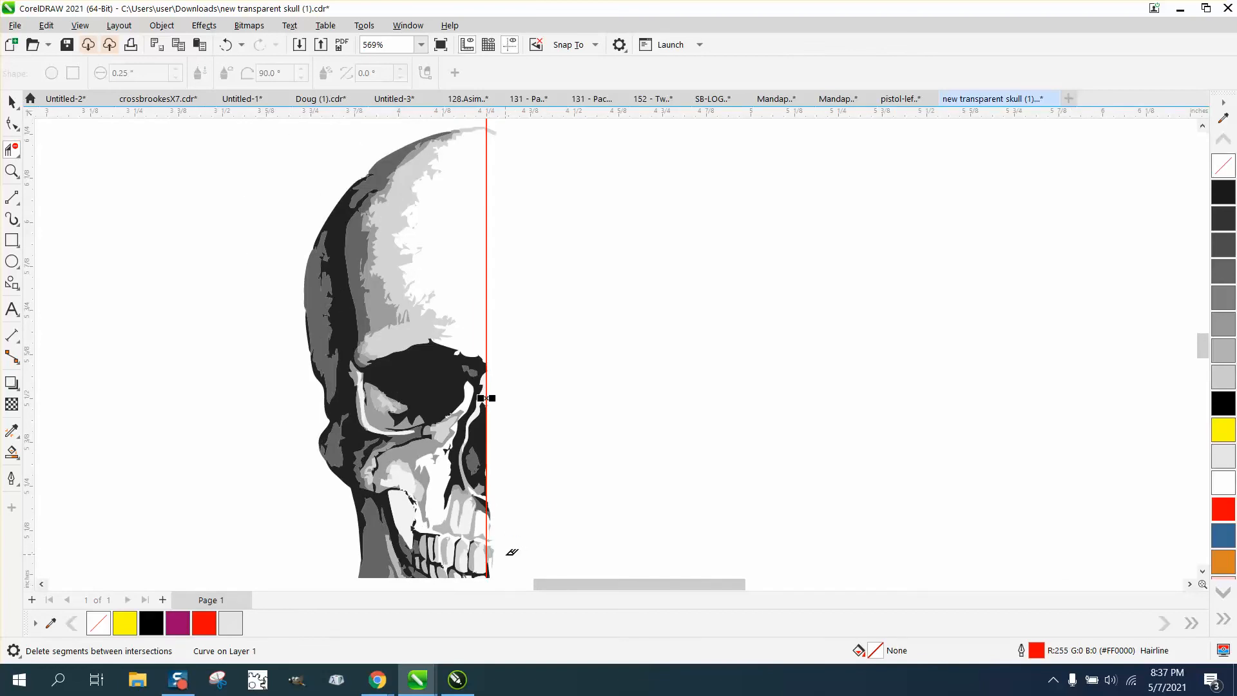
scroll(439, 516, down, 2)
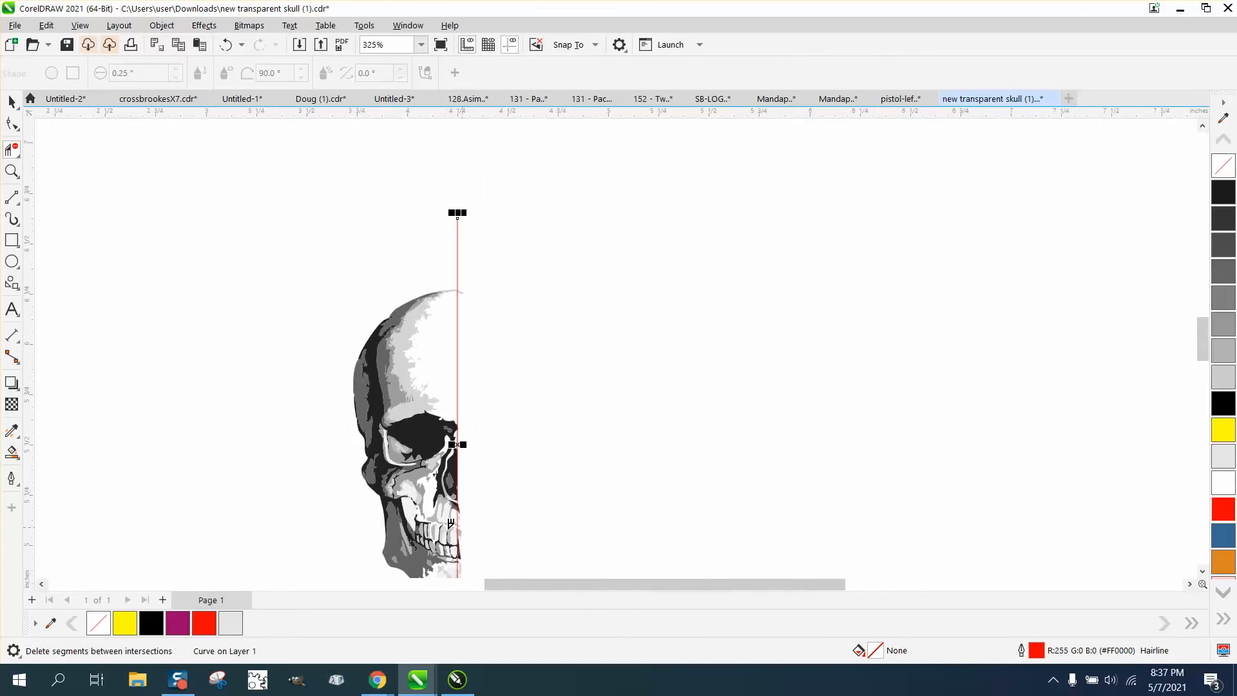
click(10, 172)
drag(429, 558, 514, 617)
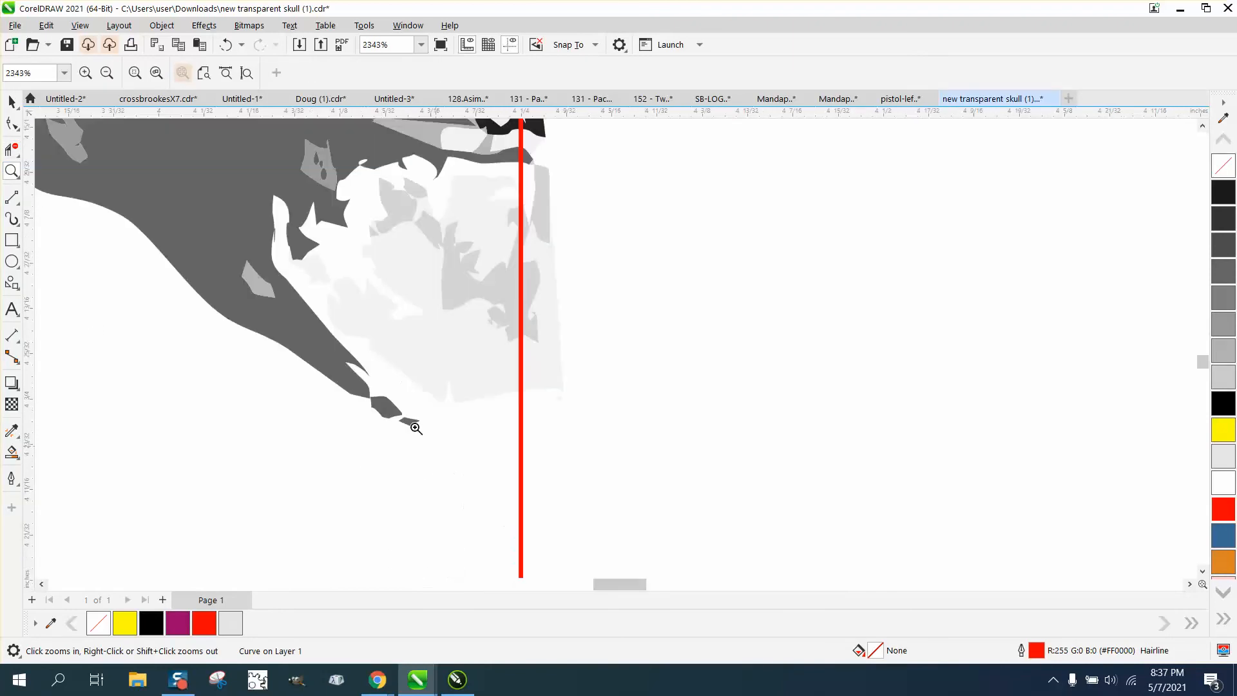
click(12, 149)
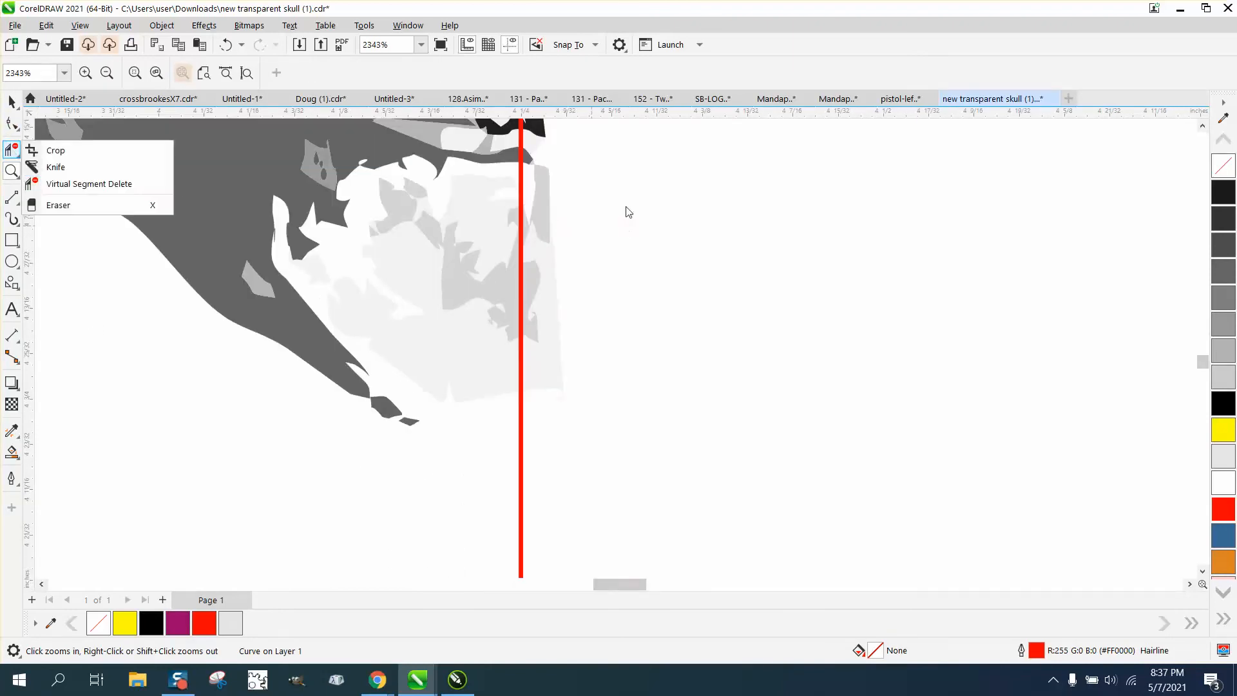
click(103, 185)
drag(587, 142, 535, 406)
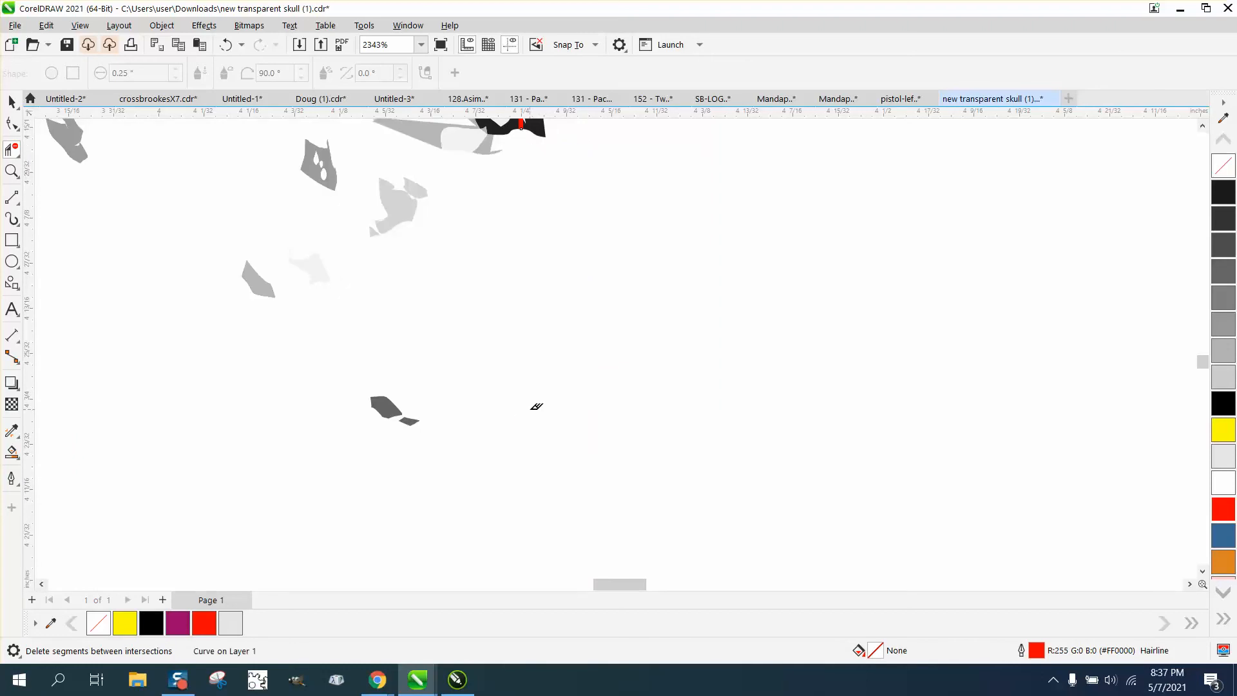
click(226, 44)
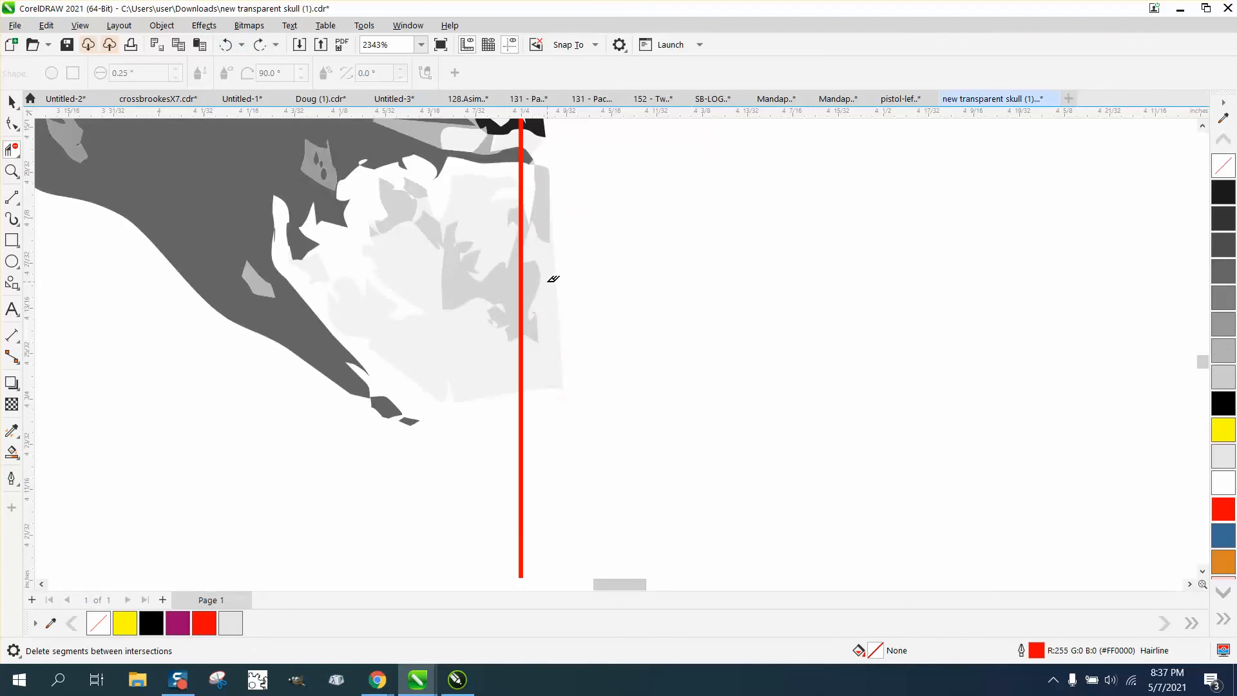
Delete the light gray chin segments that extend past the red center line, section by section.
drag(552, 233, 572, 406)
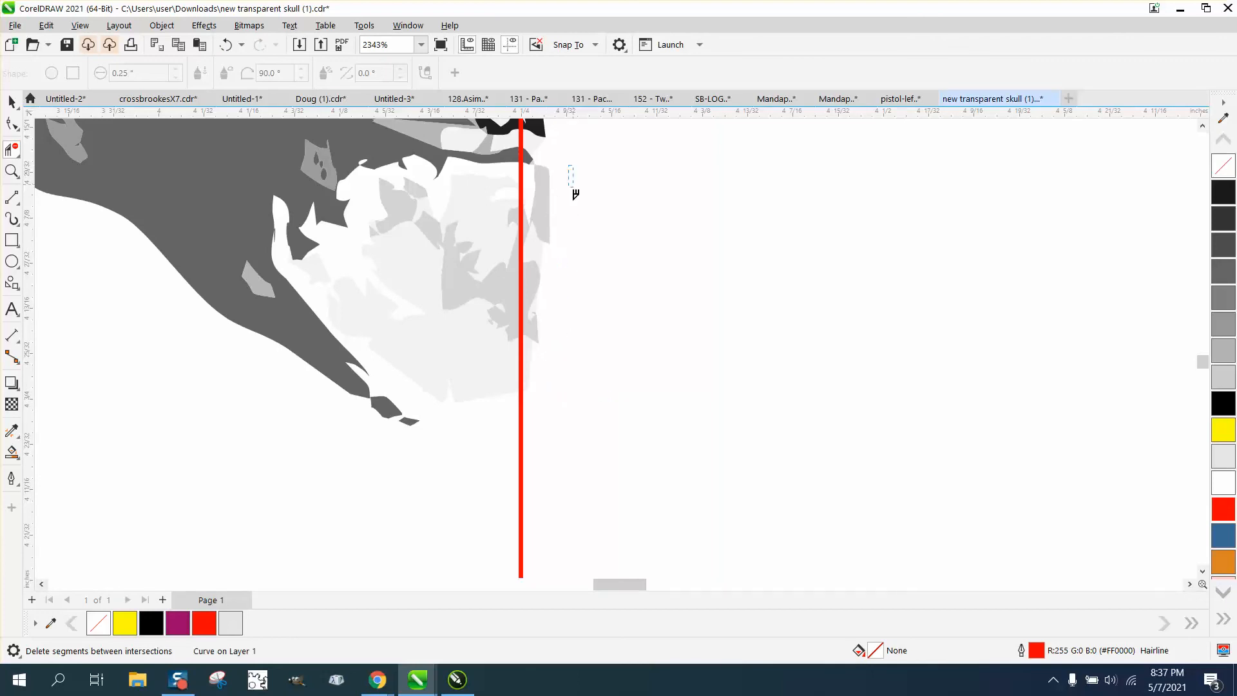
drag(576, 194, 534, 258)
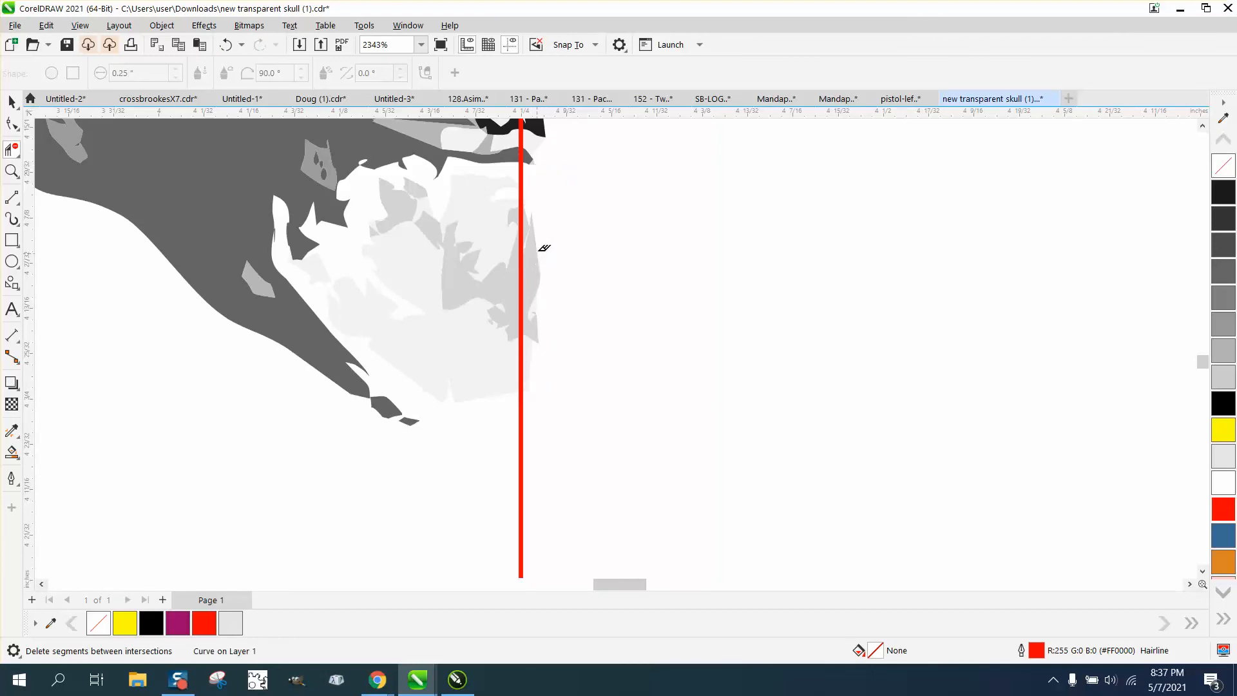
drag(559, 194, 536, 377)
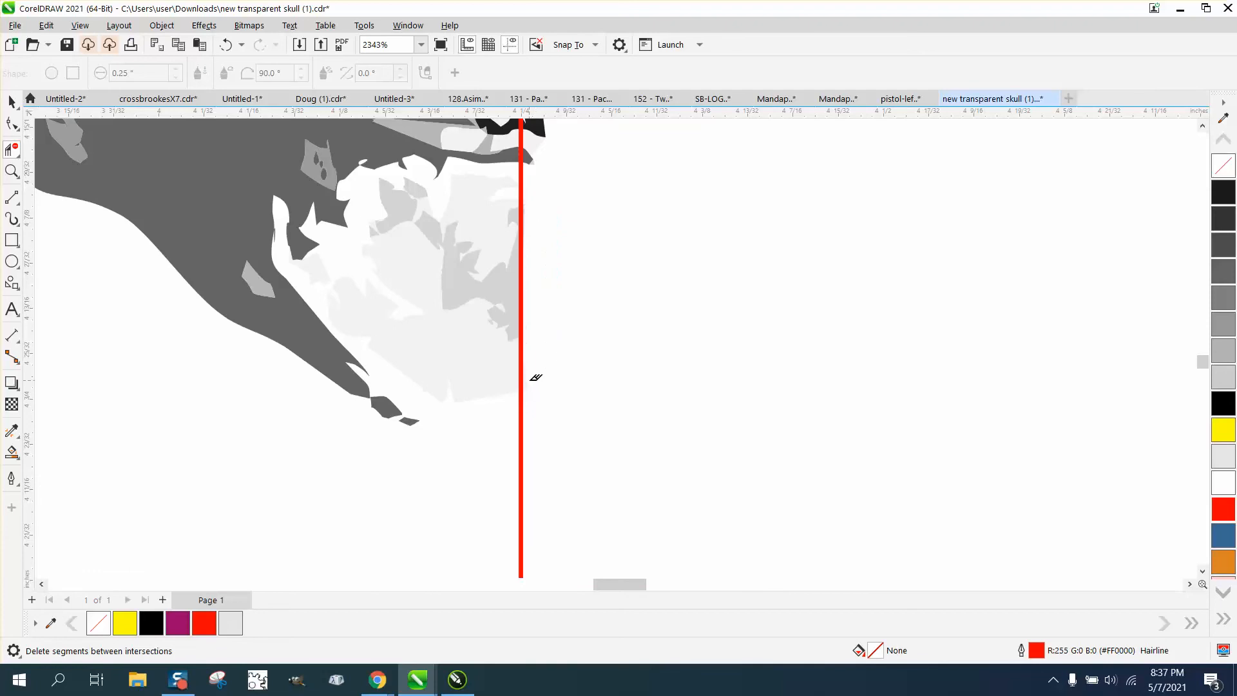
Try to delete the dark remnants past the center line beside the lower teeth with Virtual Segment Delete.
scroll(557, 328, down, 2)
drag(573, 164, 555, 259)
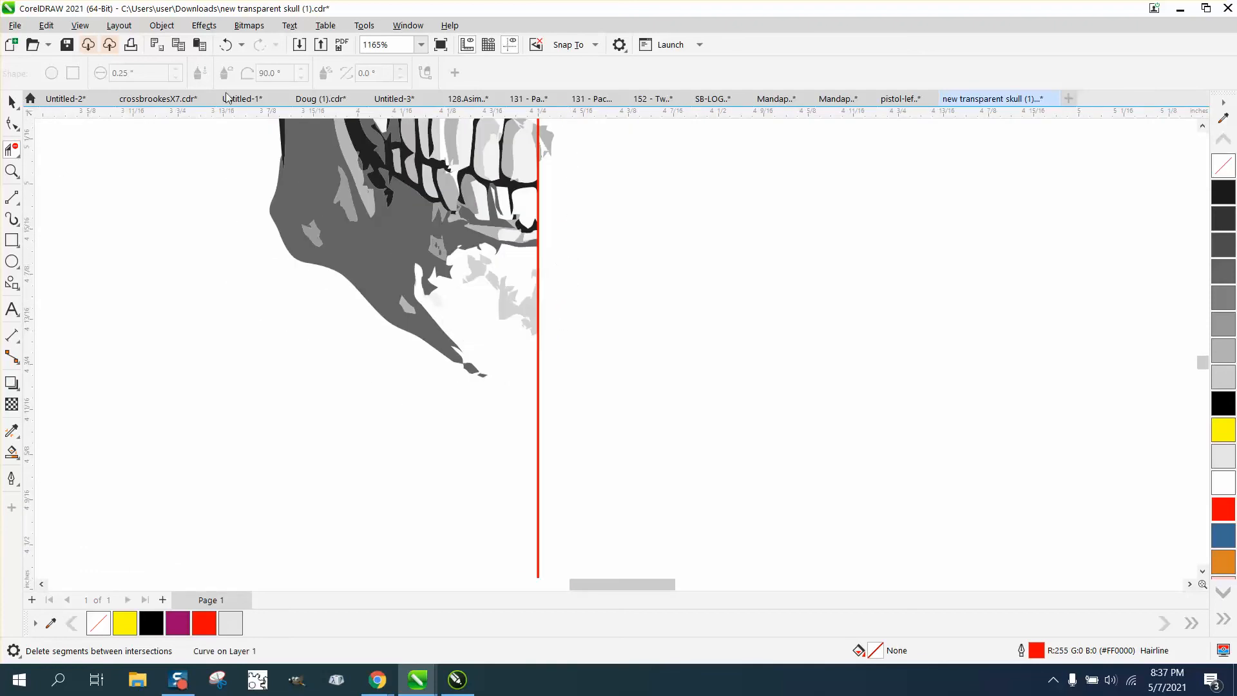
click(223, 46)
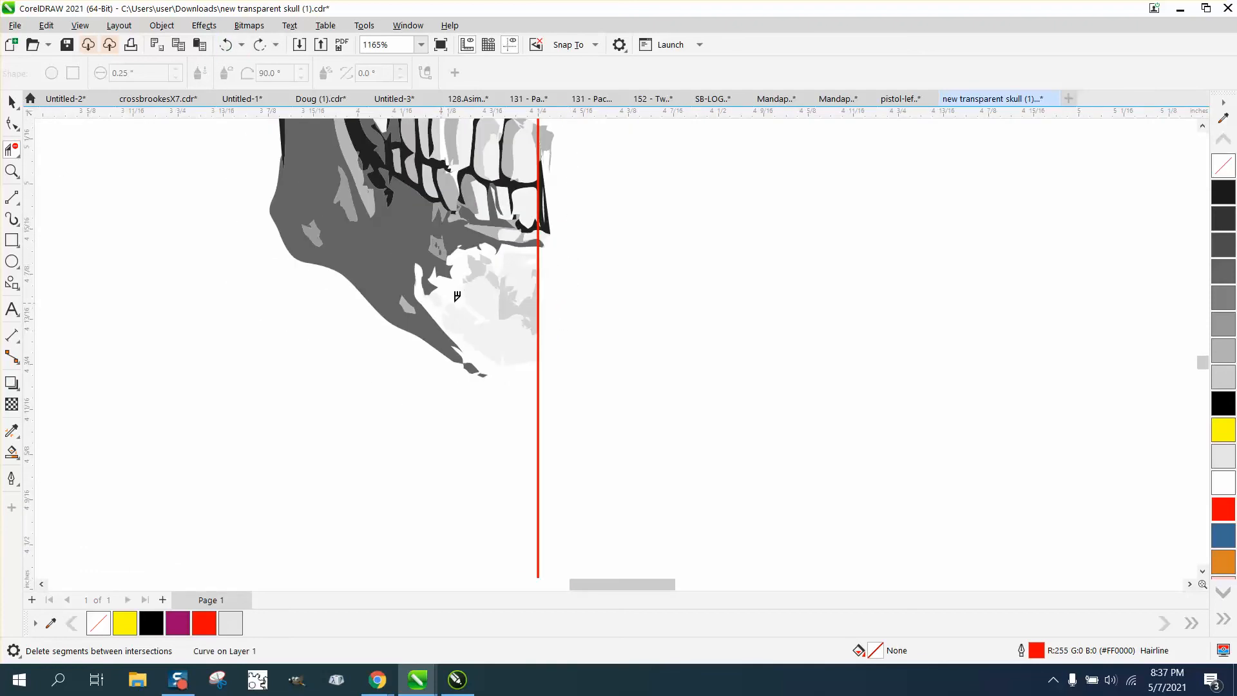
Delete the red vertical center line that marks the trimming edge of the half skull.
click(11, 102)
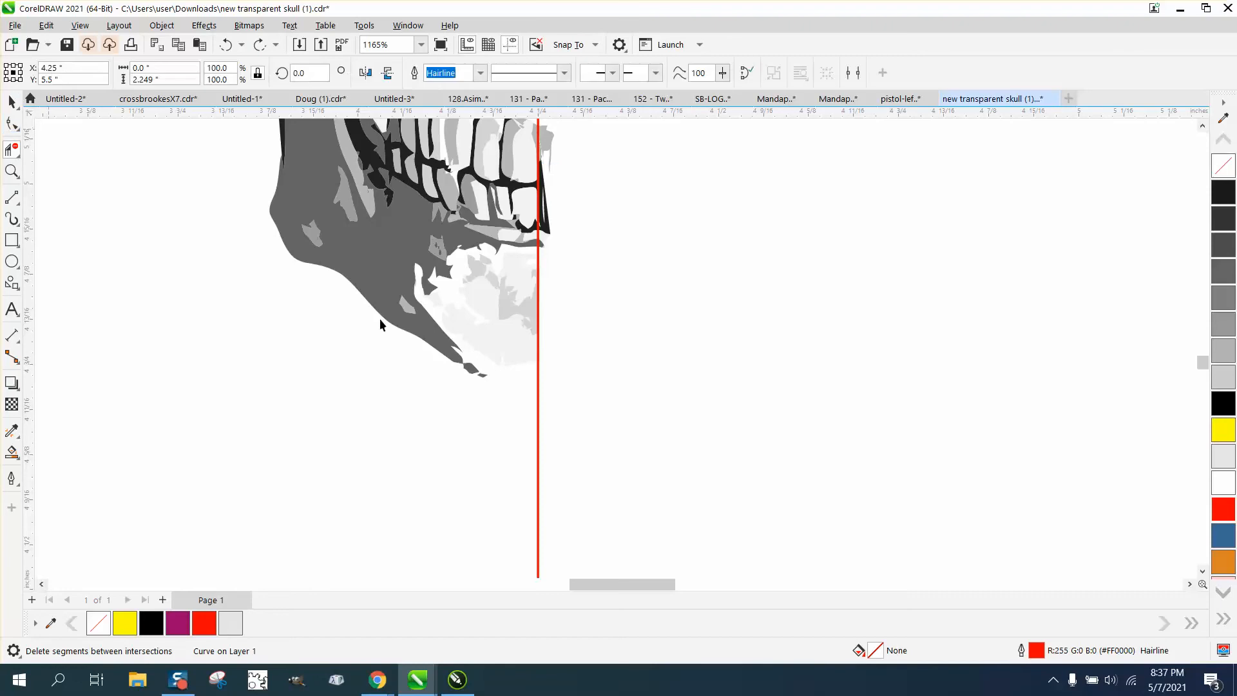
click(658, 432)
click(539, 432)
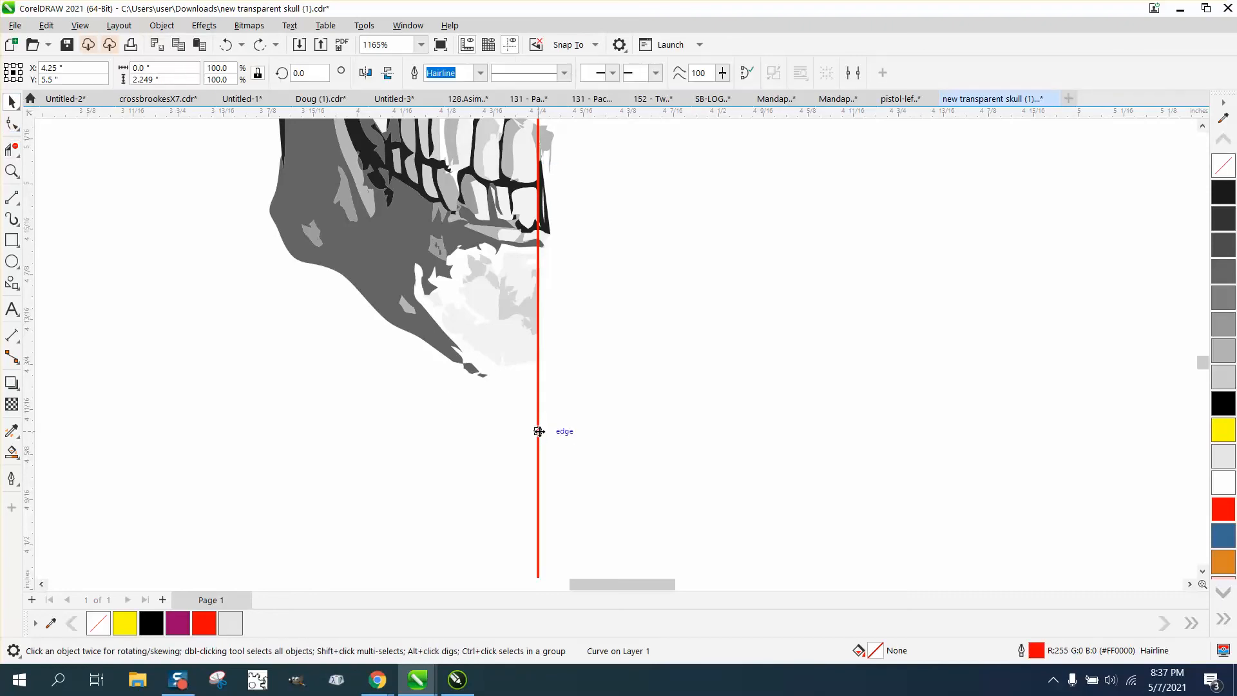
key(Delete)
scroll(418, 390, down, 6)
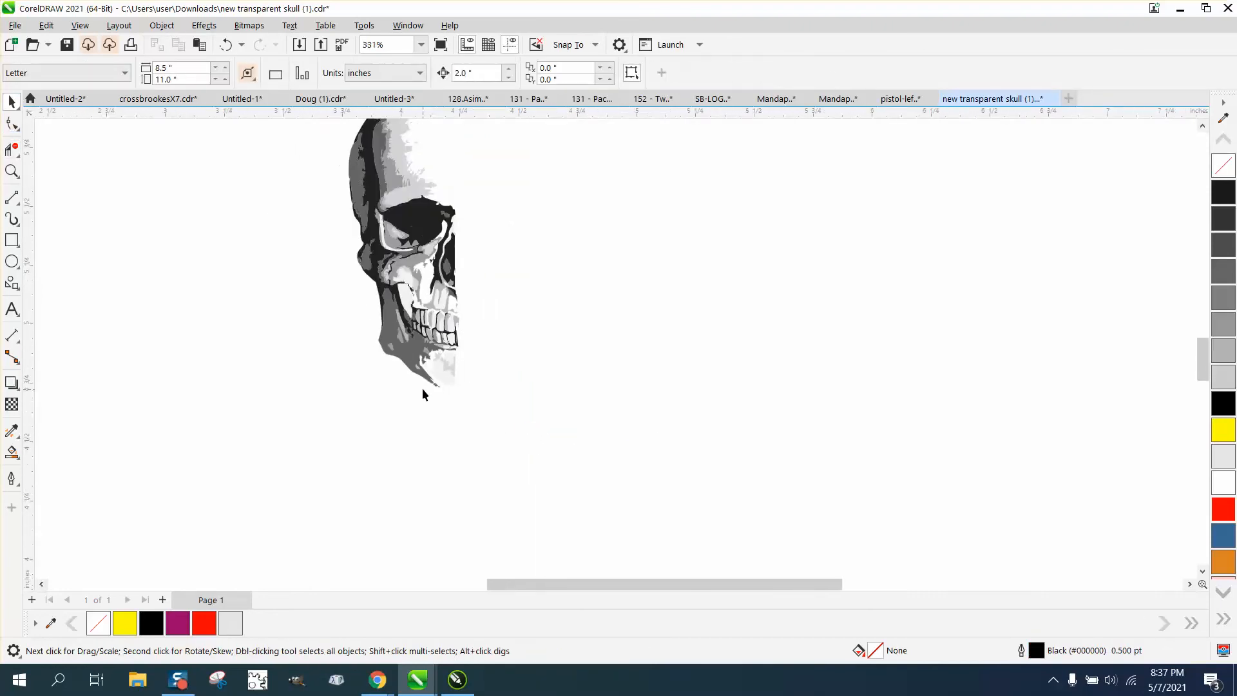
Select the whole half skull and create a horizontally mirrored copy on its right side.
scroll(343, 241, down, 2)
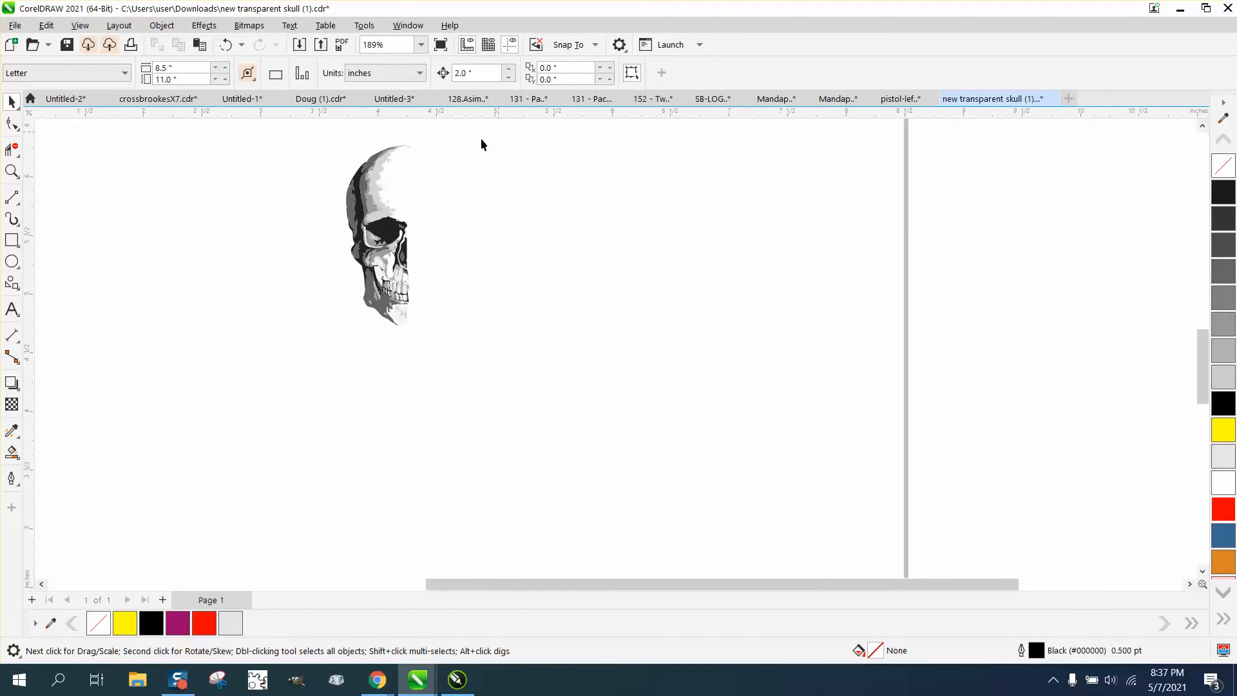
drag(306, 137, 546, 368)
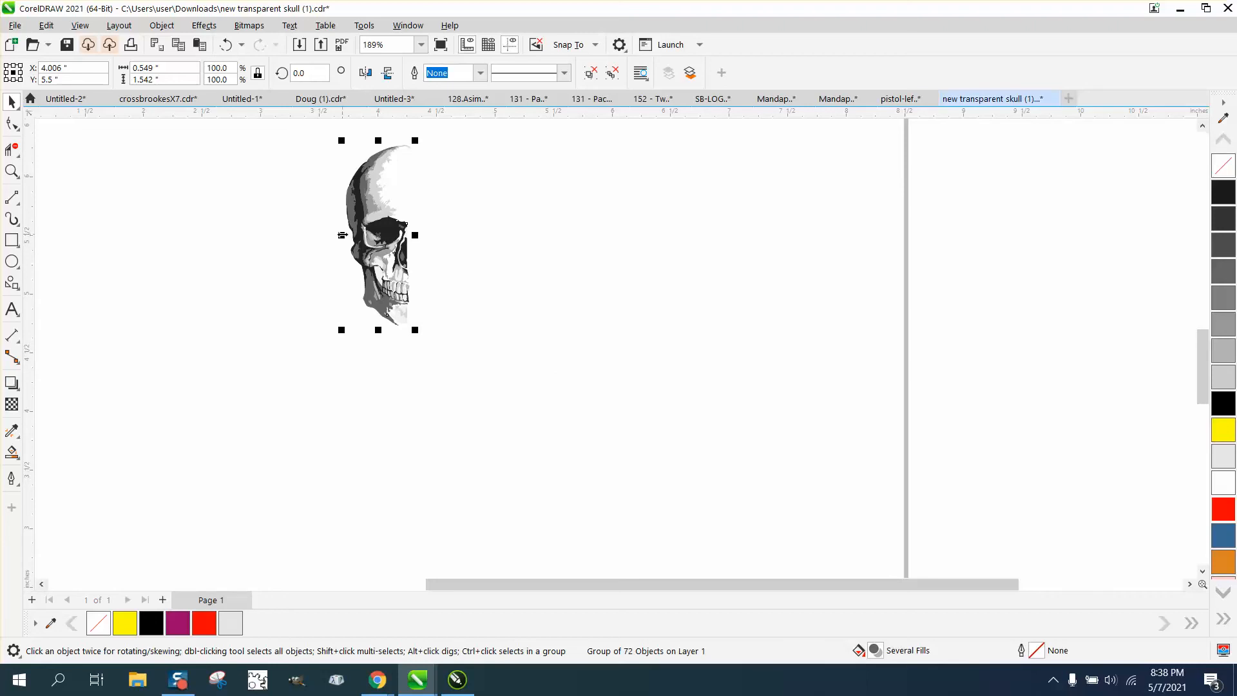
drag(341, 235, 413, 345)
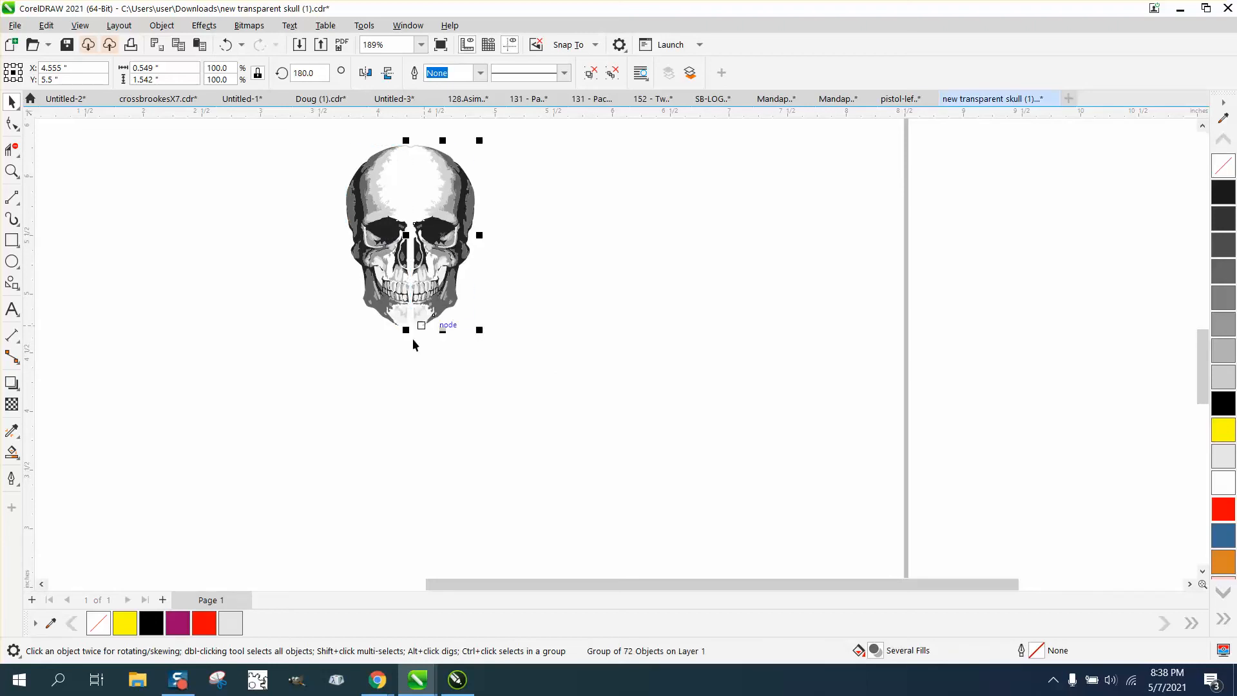
Set the nudge distance to .01 inches and nudge the mirrored half left until the center gap between the skull halves closes.
click(11, 171)
drag(297, 145, 544, 350)
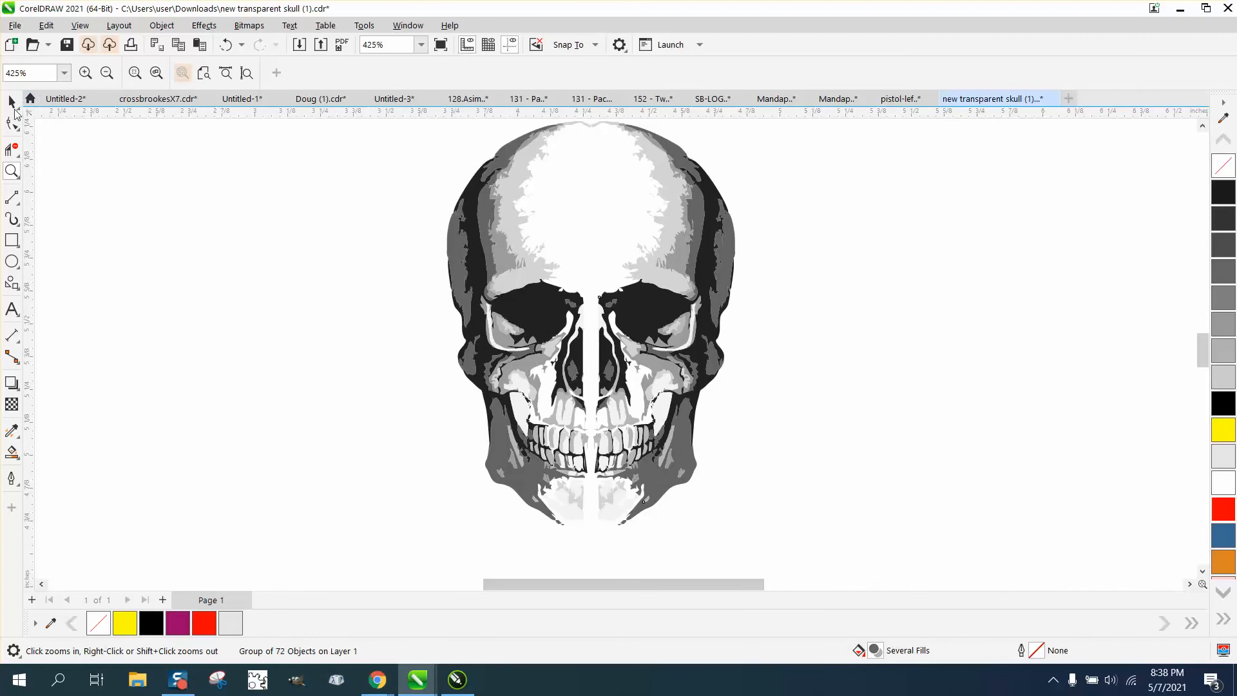
click(12, 102)
click(157, 176)
drag(479, 74, 422, 81)
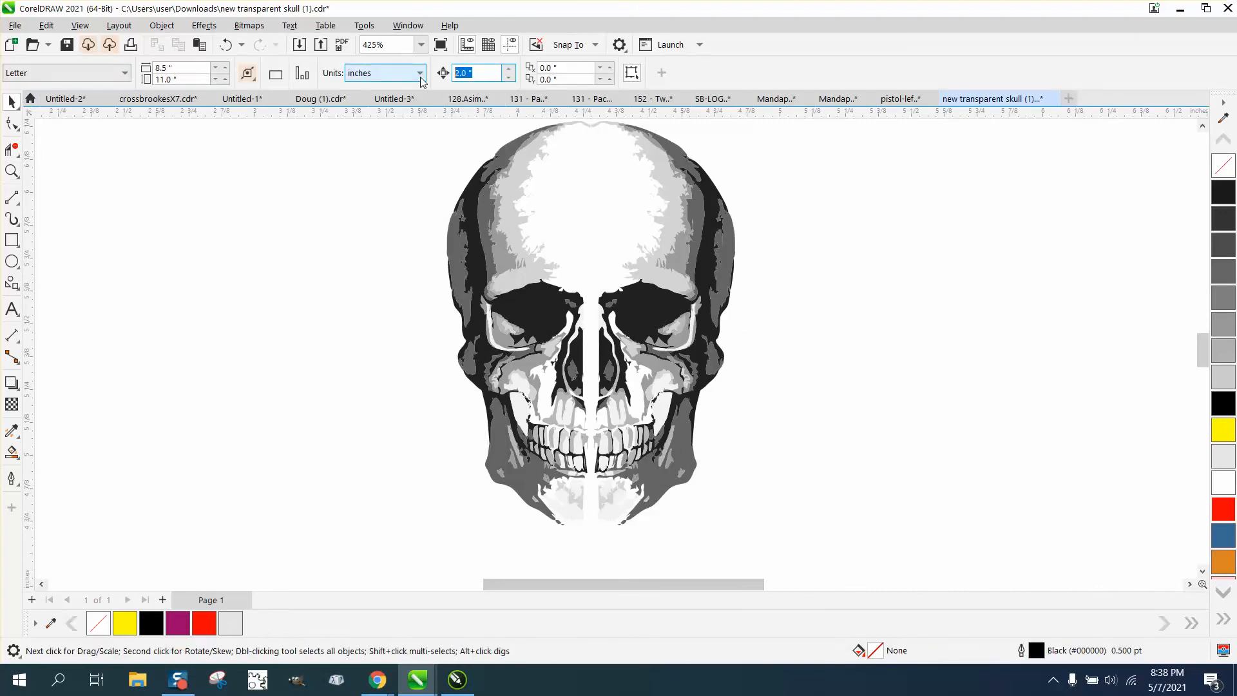
key(BackSpace)
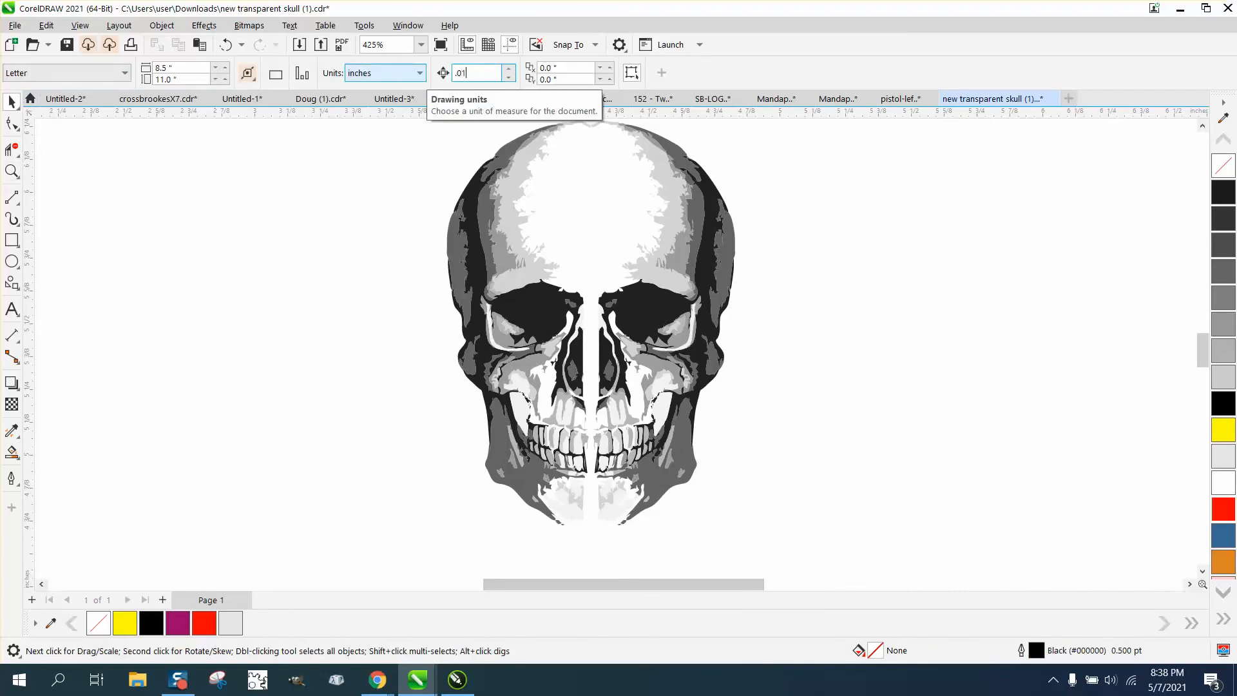
click(690, 251)
key(Left)
key(Left)
key(Left)
key(Left)
key(Left)
key(Left)
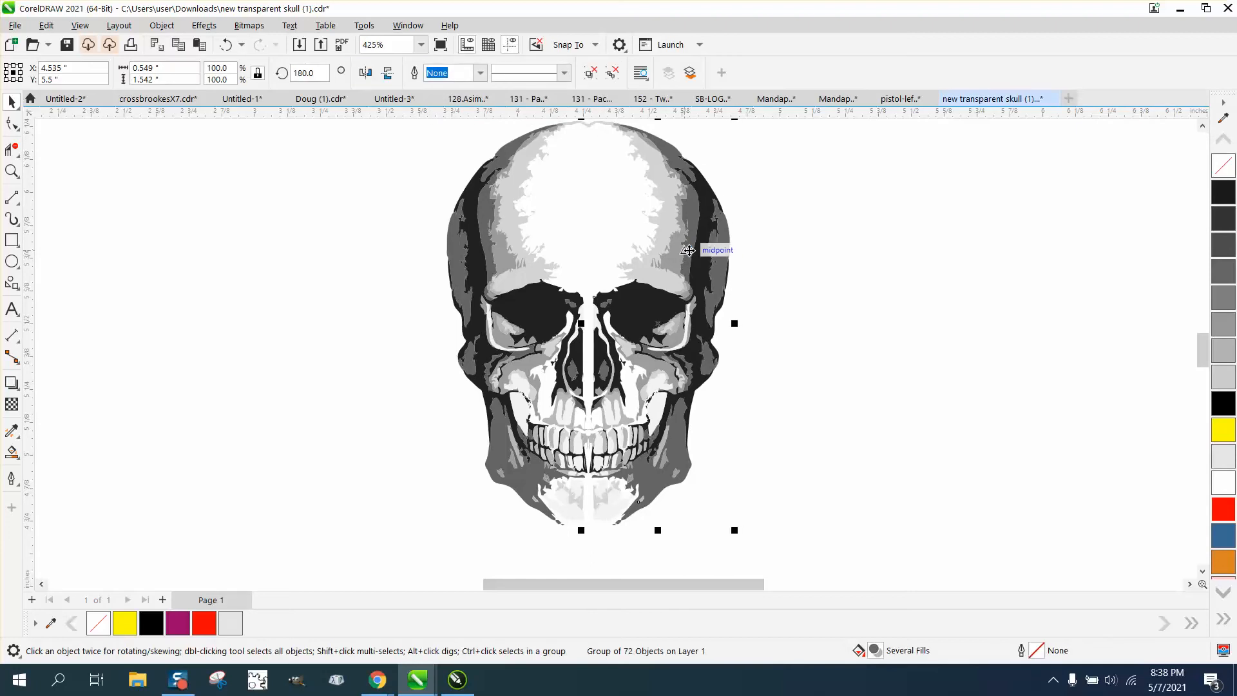
key(Left)
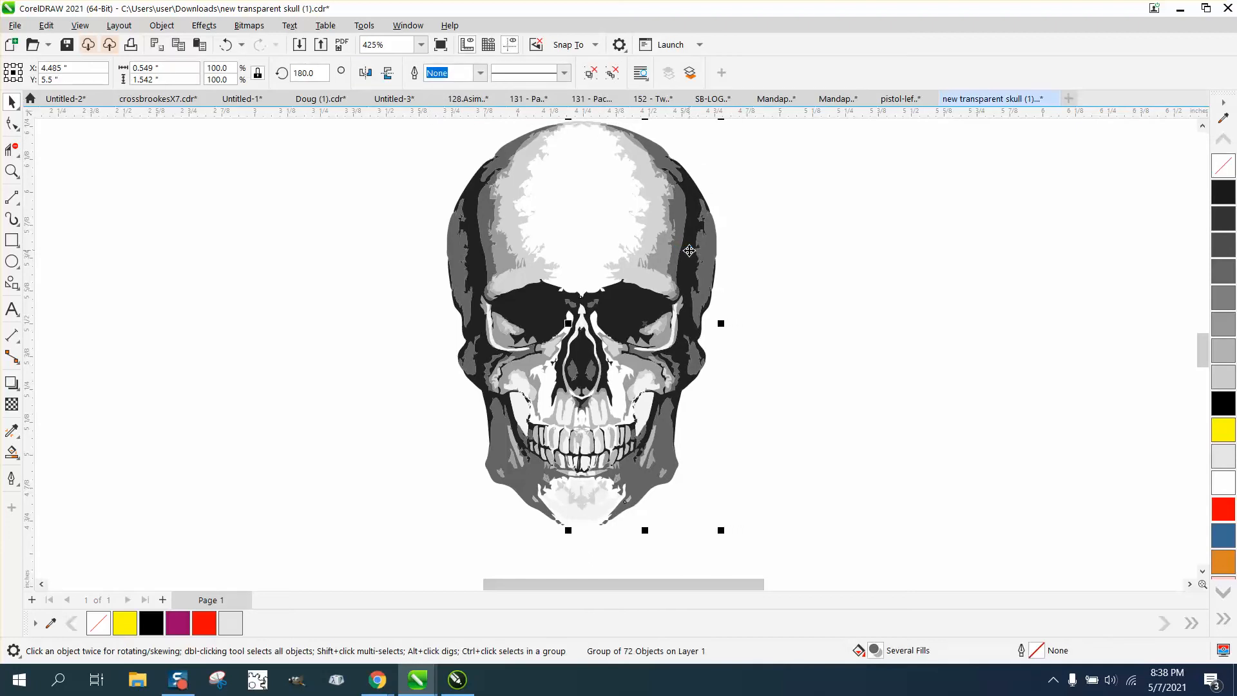
Select both skull halves and create a boundary outline around them.
scroll(740, 326, down, 1)
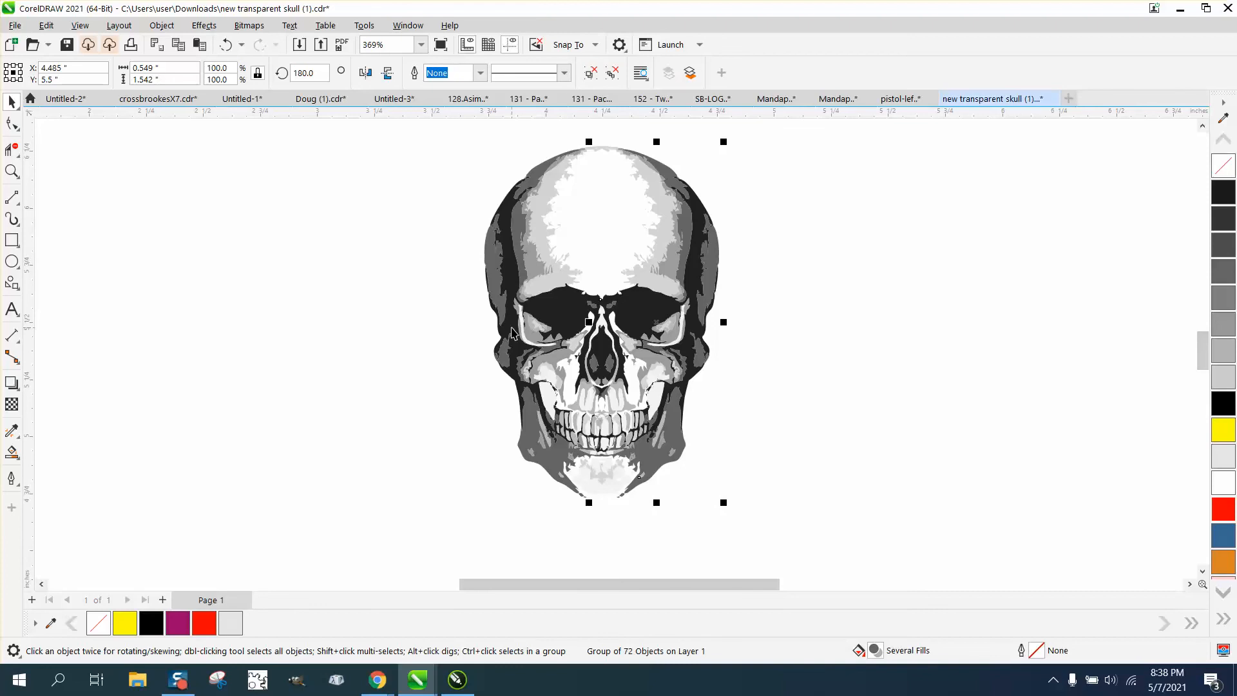
key(z)
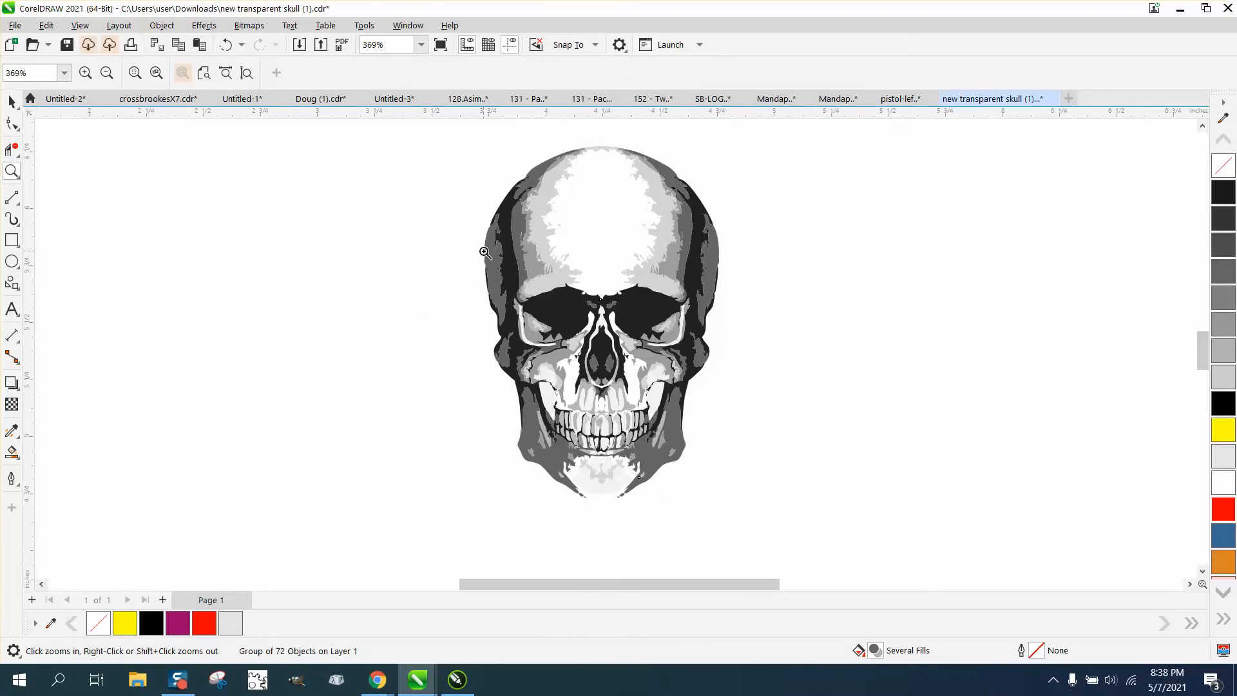
click(11, 101)
drag(443, 138, 883, 554)
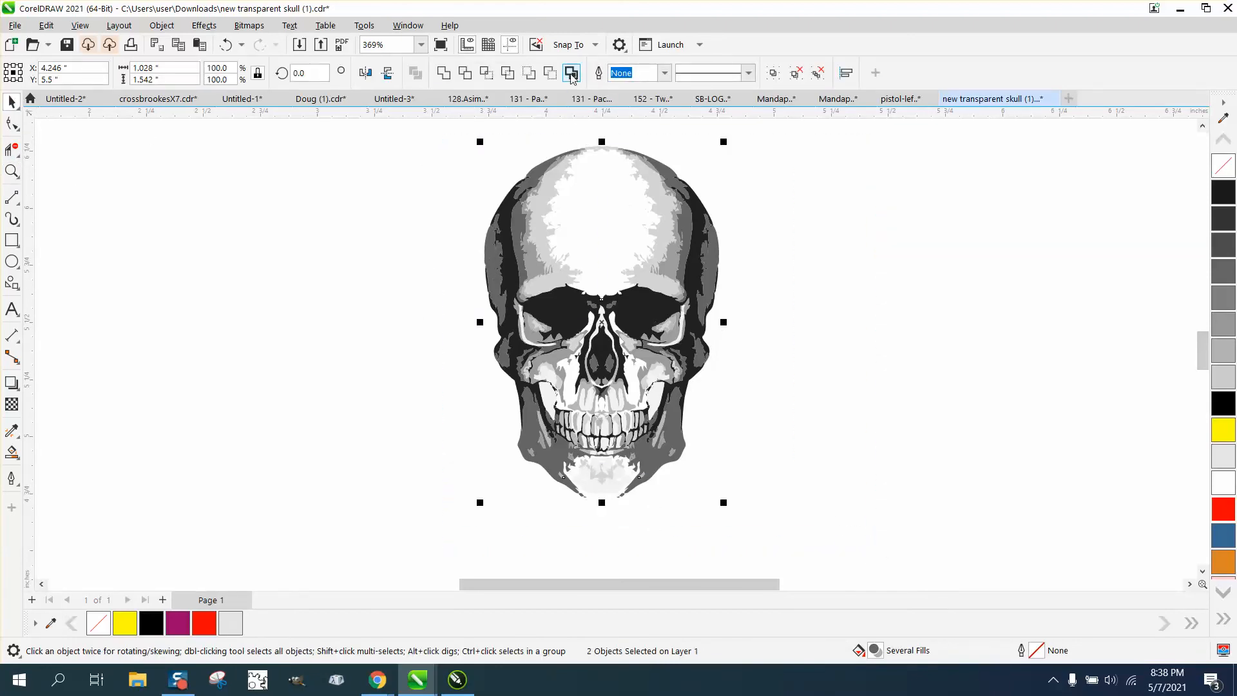
click(571, 74)
Nudge the boundary outline right until it stands clear of the skull, at X 5.536 inches.
key(Right)
key(Right)
key(Right)
key(Right)
key(Right)
key(Right)
key(Right)
key(Right)
key(Right)
key(Right)
key(Right)
key(Right)
key(Right)
key(Right)
key(Right)
key(Right)
key(Right)
key(Right)
key(Right)
key(Right)
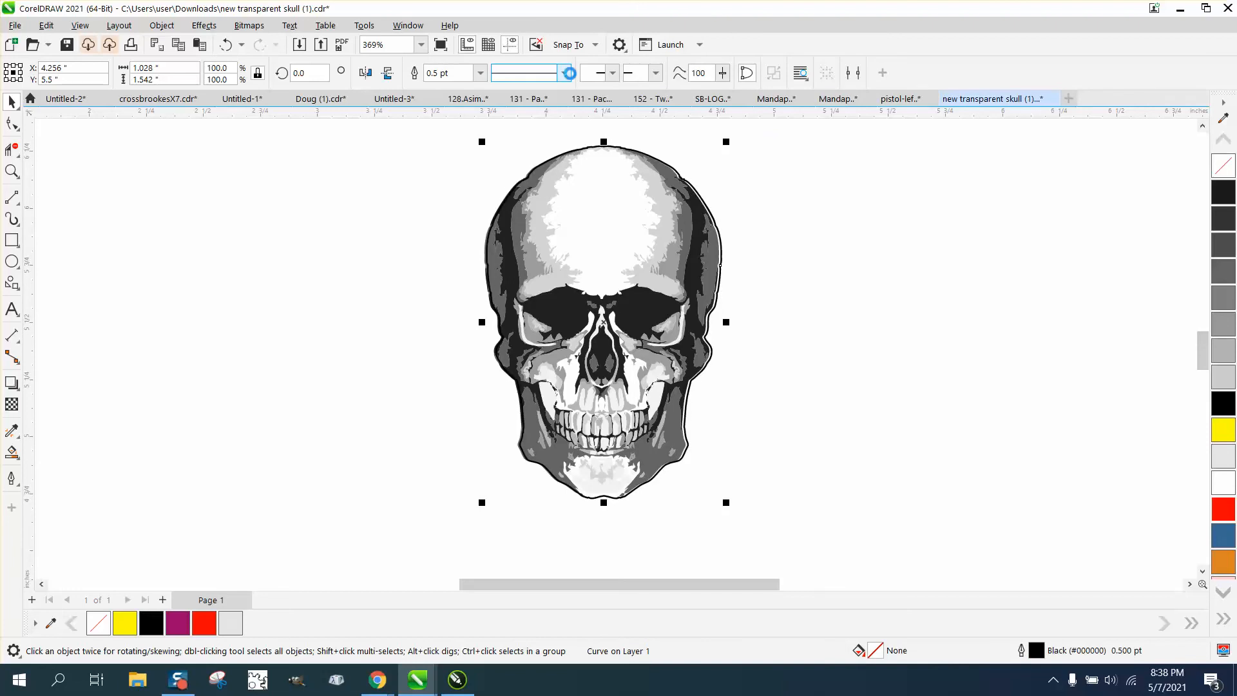
key(Right)
key(Right)
key(Right)
key(Right)
key(Right)
key(Right)
key(Right)
key(Right)
key(Right)
key(Right)
key(Right)
key(Right)
key(Right)
key(Right)
key(Right)
key(Right)
key(Right)
key(Right)
key(Right)
key(Right)
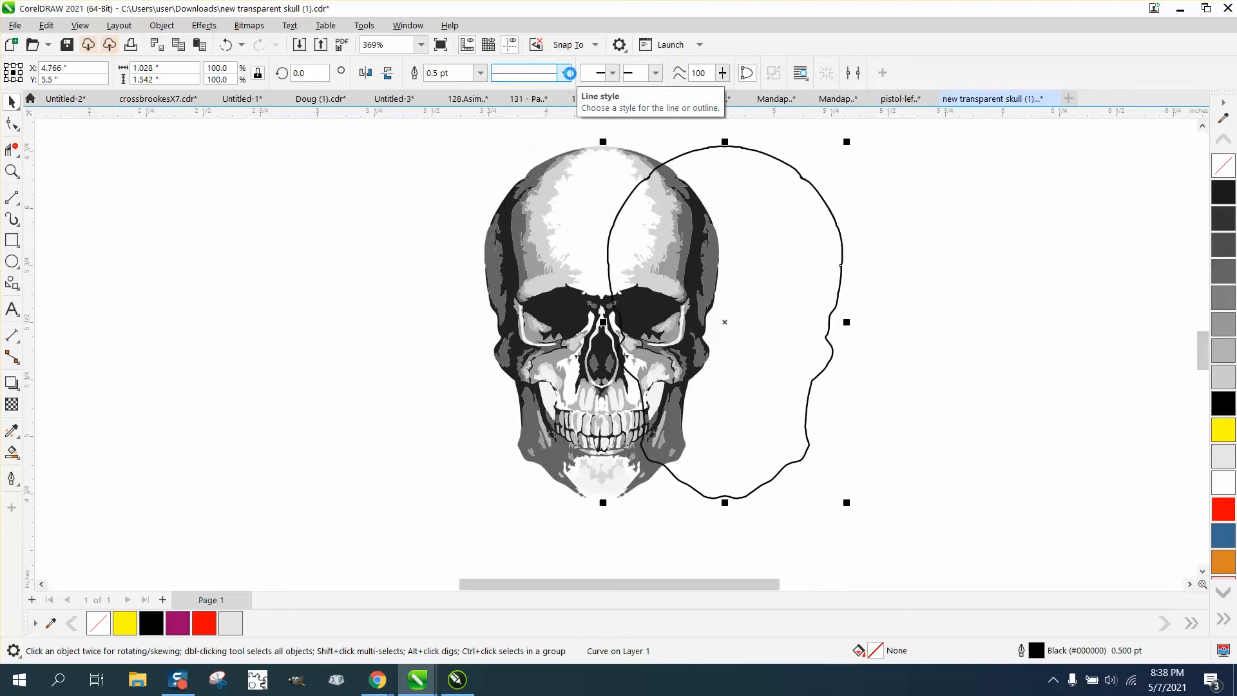
key(Right)
key(Right)
key(Right)
key(Right)
key(Right)
key(Right)
key(Right)
key(Right)
key(Right)
key(Right)
key(Right)
key(Right)
key(Right)
key(Right)
key(Right)
key(Right)
key(Right)
key(Right)
key(Right)
key(Right)
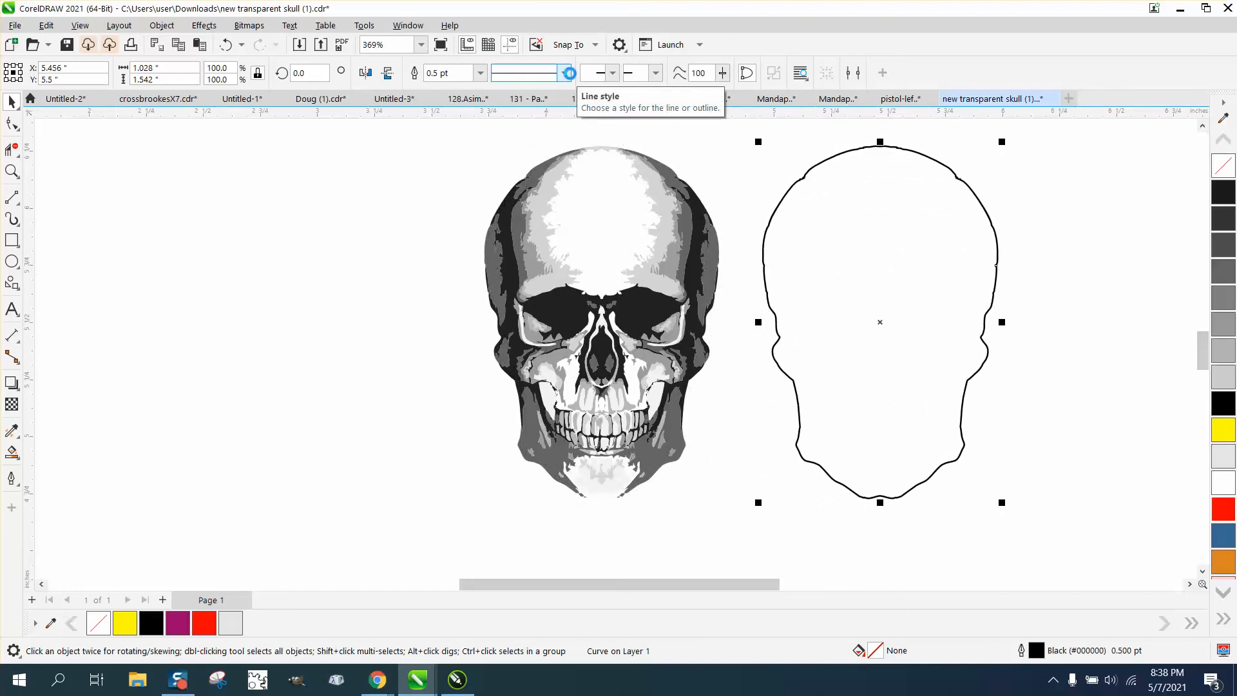
Set the boundary outline's width to Hairline and its color to red from the RGB palette.
double_click(1036, 651)
click(522, 284)
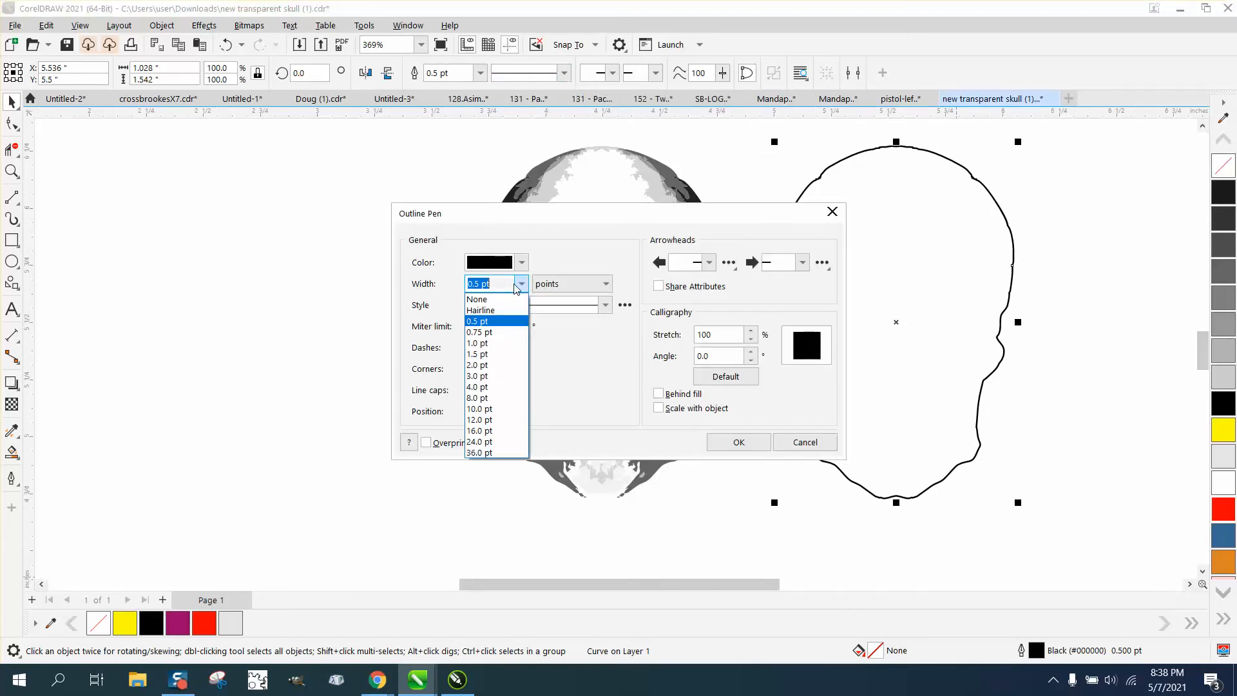
click(493, 309)
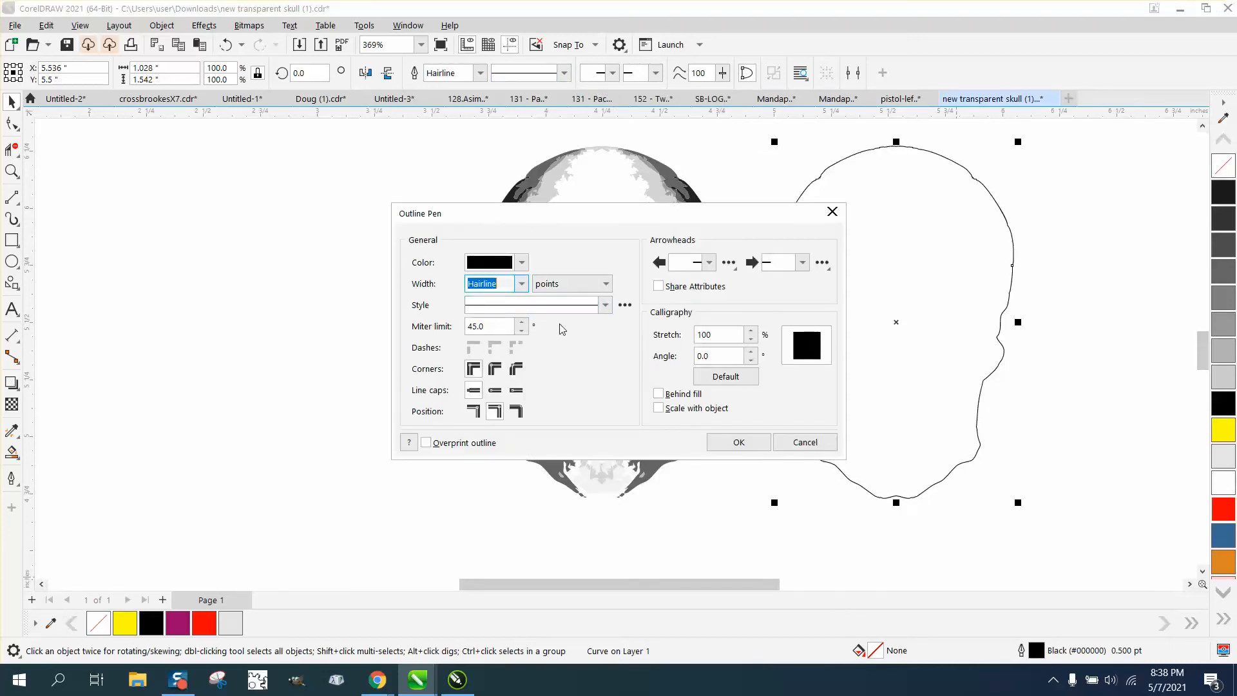
click(521, 262)
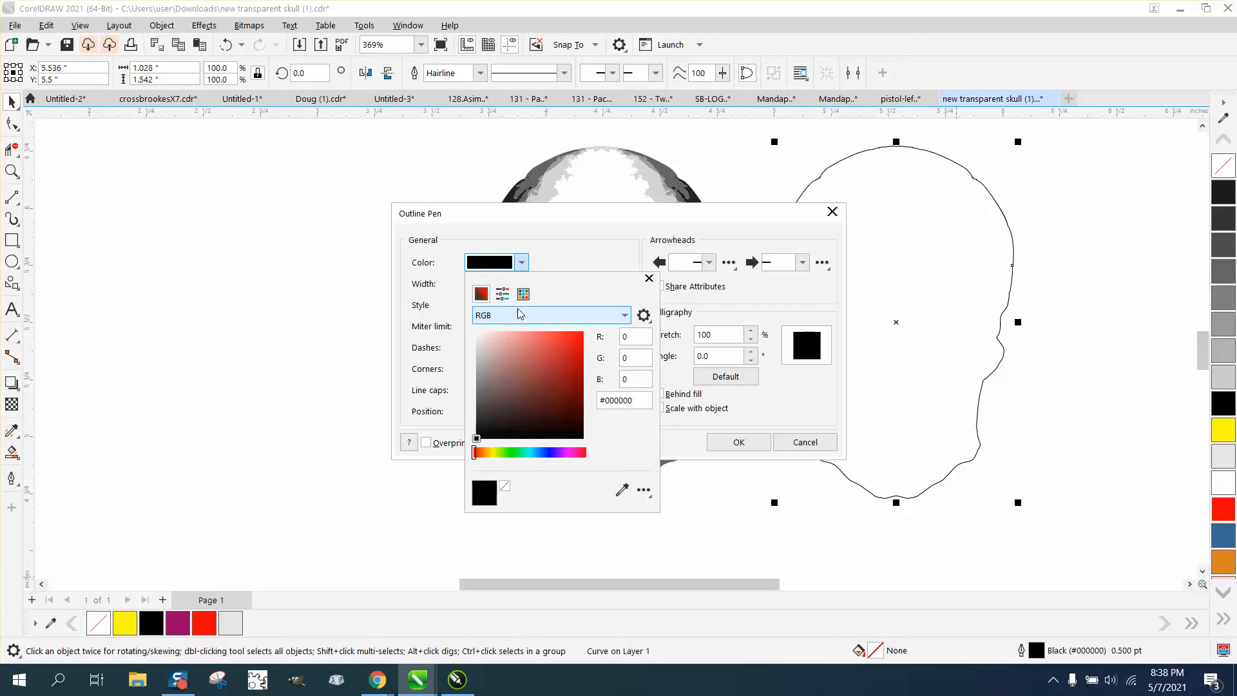
click(524, 295)
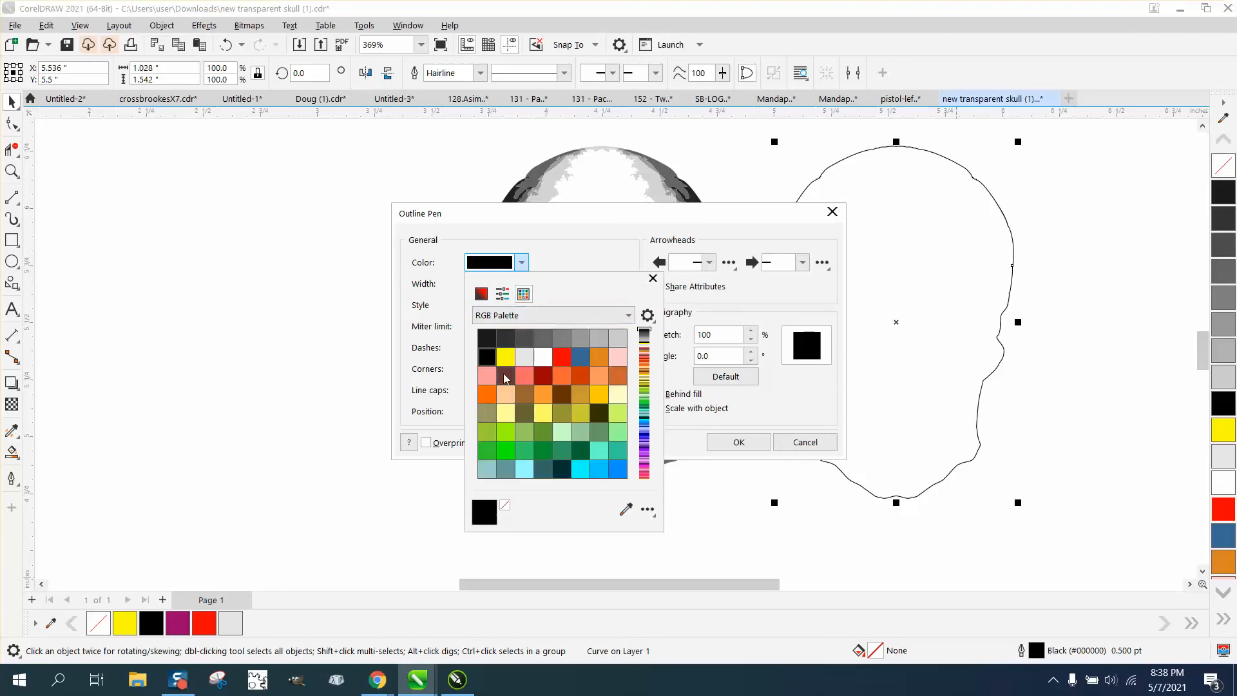
click(562, 356)
click(757, 444)
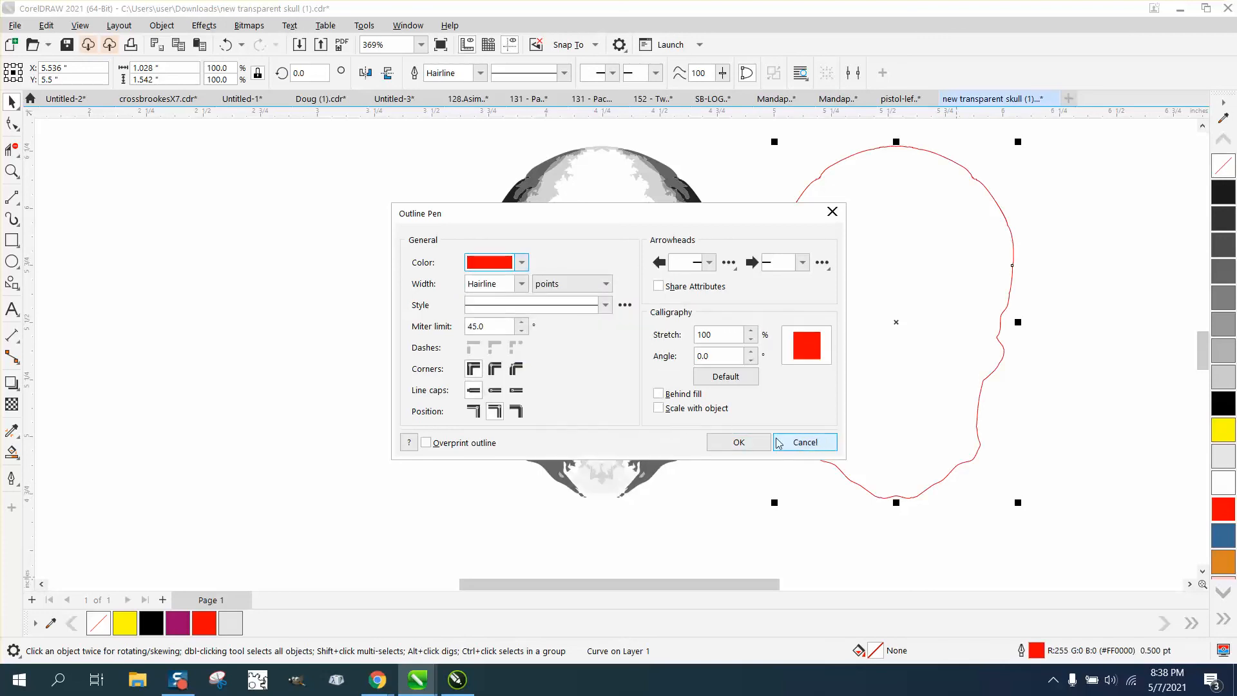
click(758, 443)
Nudge the red boundary outline back left until it fits around the skull, at X 4.246 inches.
key(Left)
key(Left)
key(Left)
key(Left)
key(Left)
key(Left)
key(Left)
key(Left)
key(Left)
key(Left)
key(Left)
key(Left)
key(Left)
key(Left)
key(Left)
key(Left)
key(Left)
key(Left)
key(Left)
key(Left)
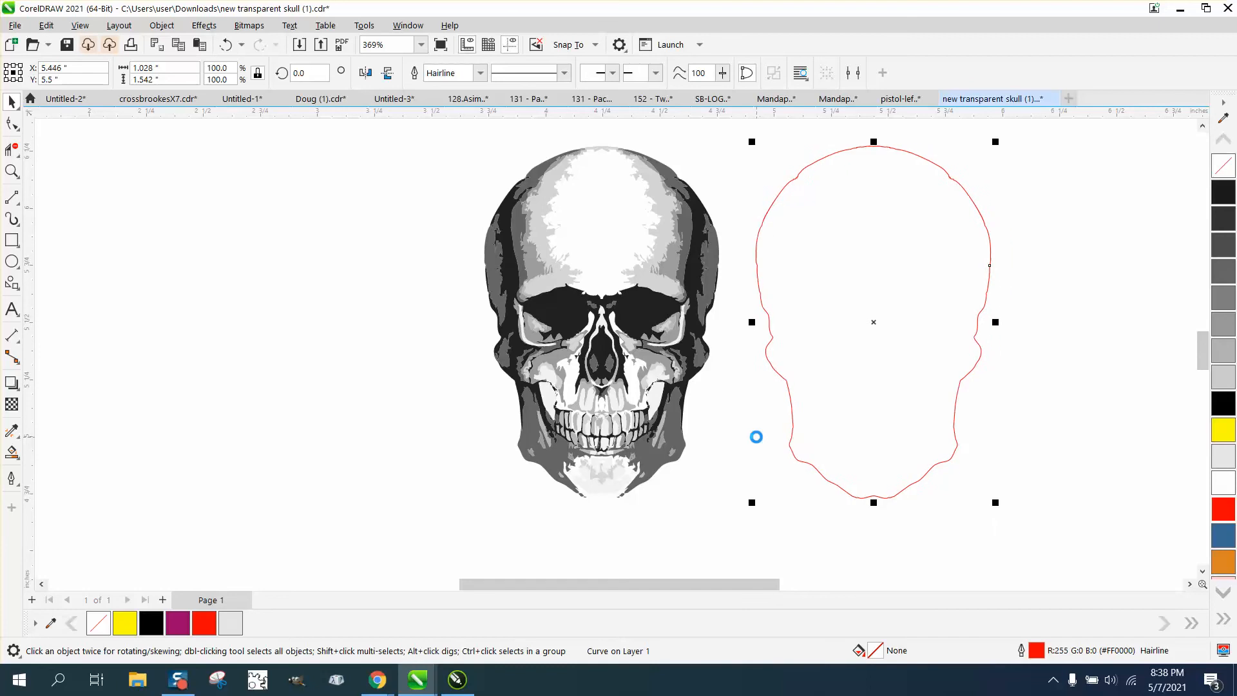
key(Left)
key(Left)
key(Left)
key(Left)
key(Left)
key(Left)
key(Left)
key(Left)
key(Left)
key(Left)
key(Left)
key(Left)
key(Left)
key(Left)
key(Left)
key(Left)
key(Left)
key(Left)
key(Left)
key(Left)
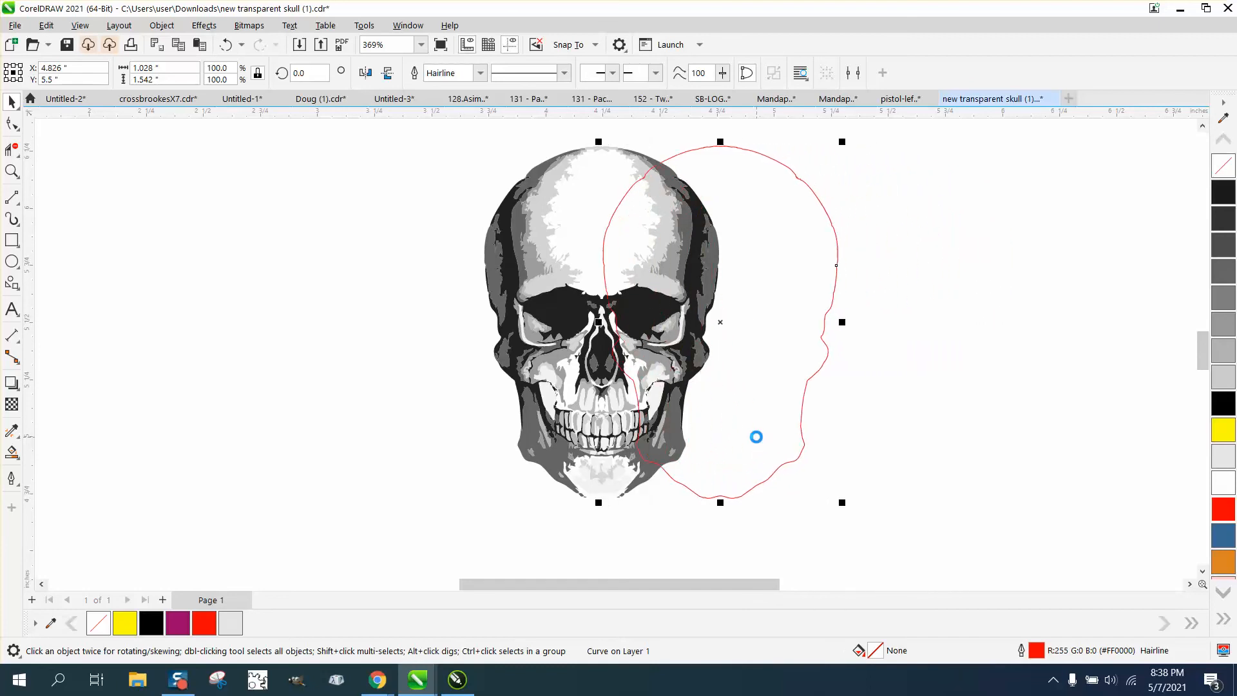
key(Left)
key(Left)
key(Left)
key(Left)
key(Left)
key(Left)
key(Left)
key(Left)
key(Left)
key(Left)
key(Left)
key(Left)
key(Left)
key(Left)
key(Left)
key(Left)
key(Left)
key(Left)
key(Left)
key(Left)
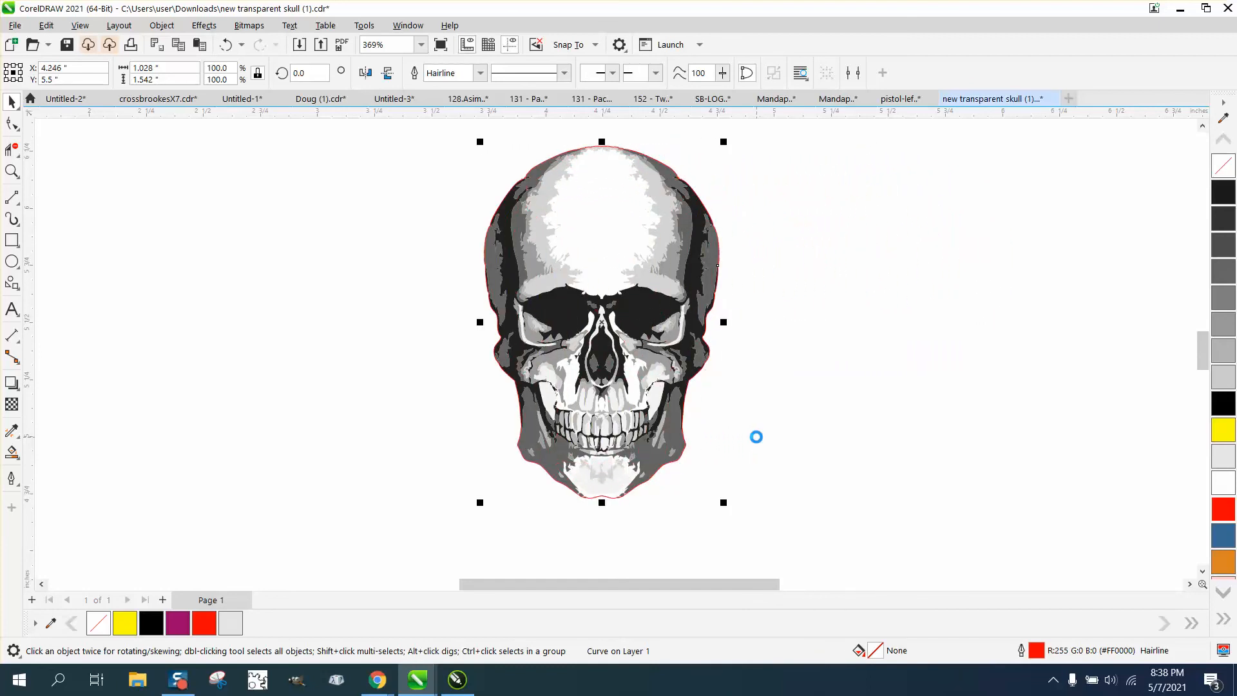